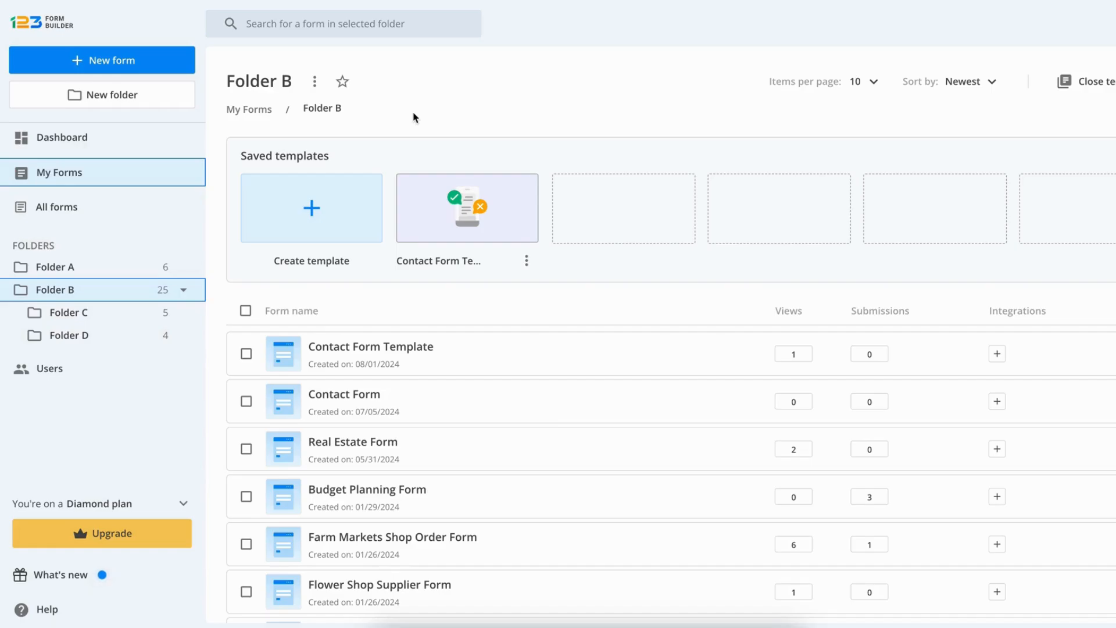
Create a new blank form named My Form in Folder B
click(180, 73)
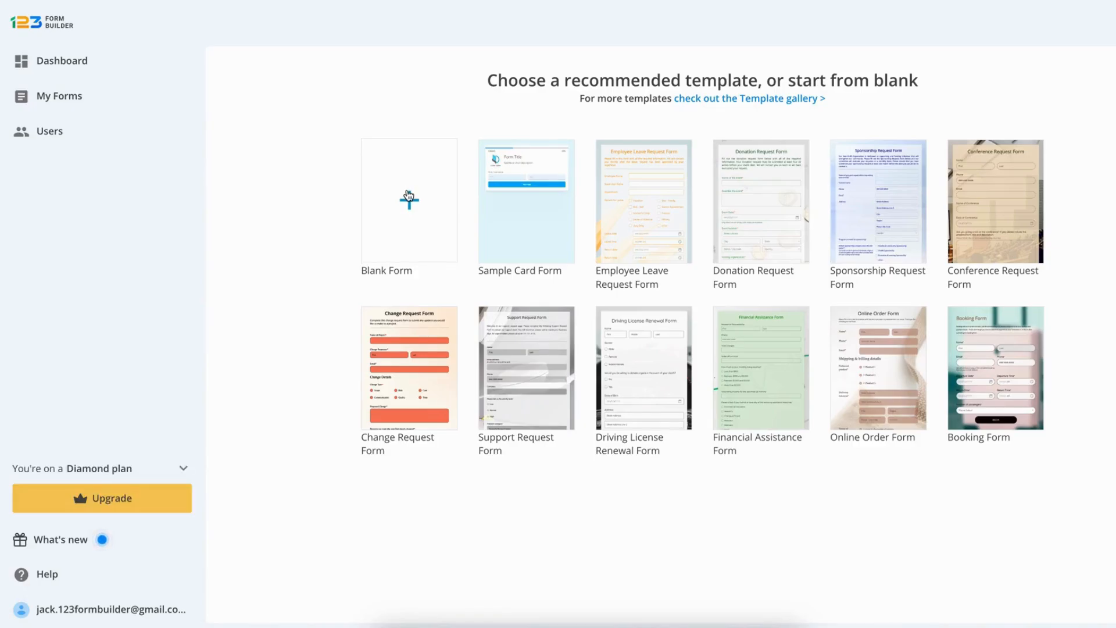
click(409, 197)
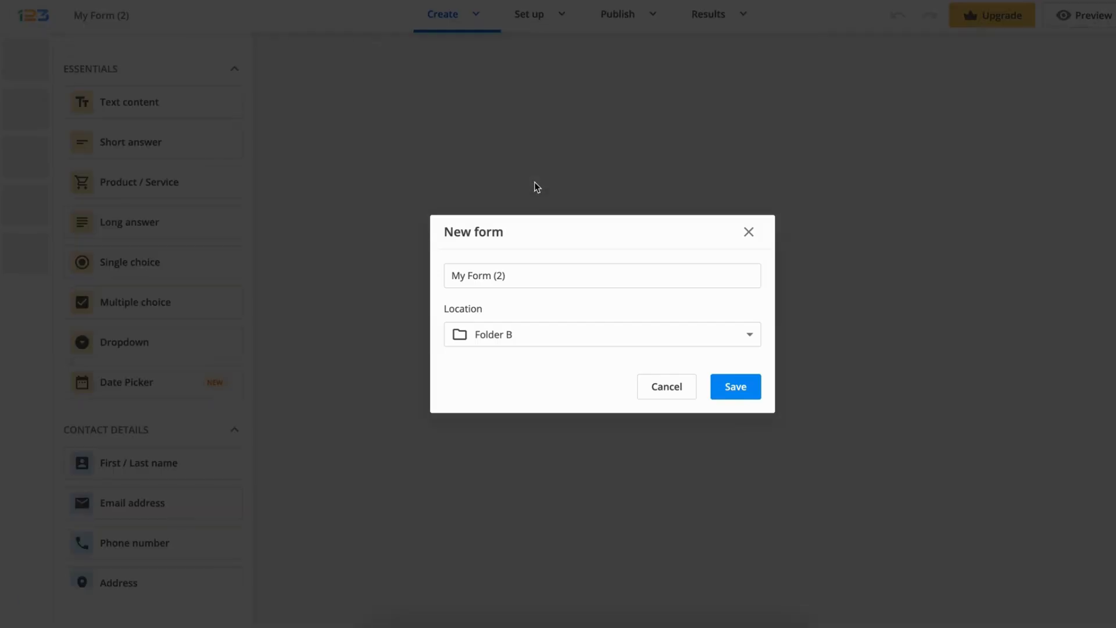
key(BackSpace)
key(BackSpace)
key(BackSpace)
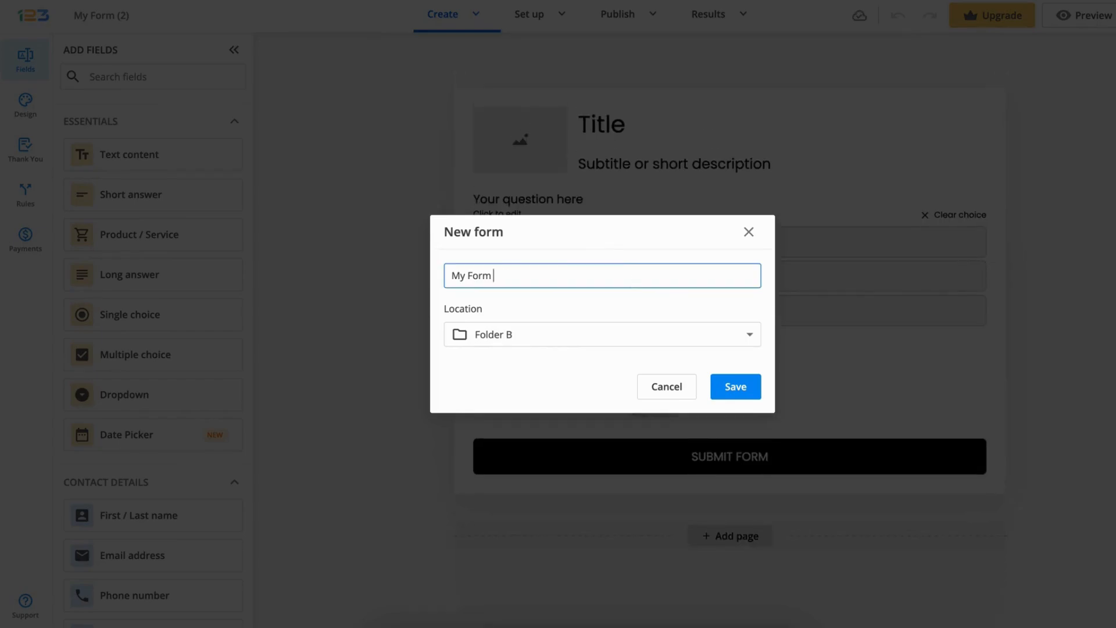
click(734, 386)
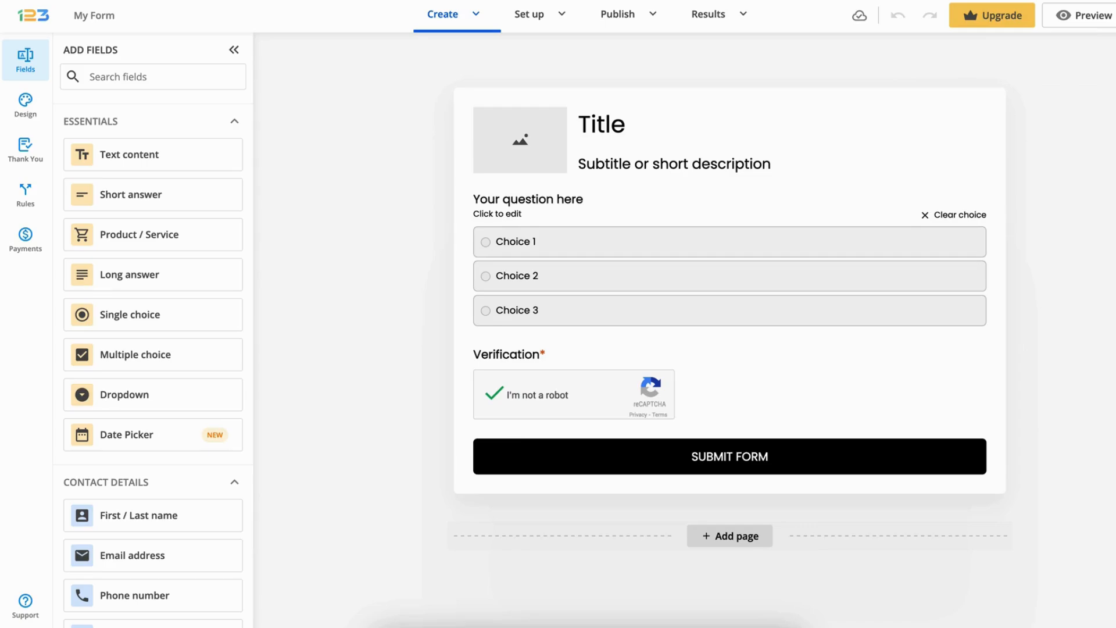
Add First / Last name and Email address fields above the choice question and a Long answer field below it
drag(117, 515, 523, 221)
drag(116, 555, 512, 250)
drag(128, 274, 479, 474)
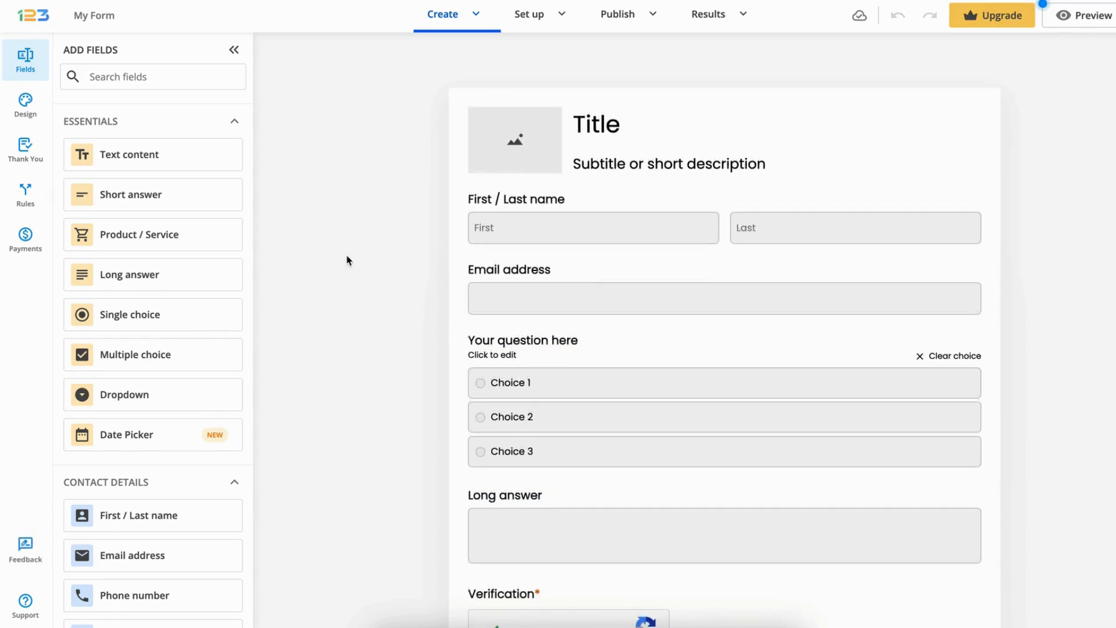
Open the theme gallery in the form's design settings
click(25, 104)
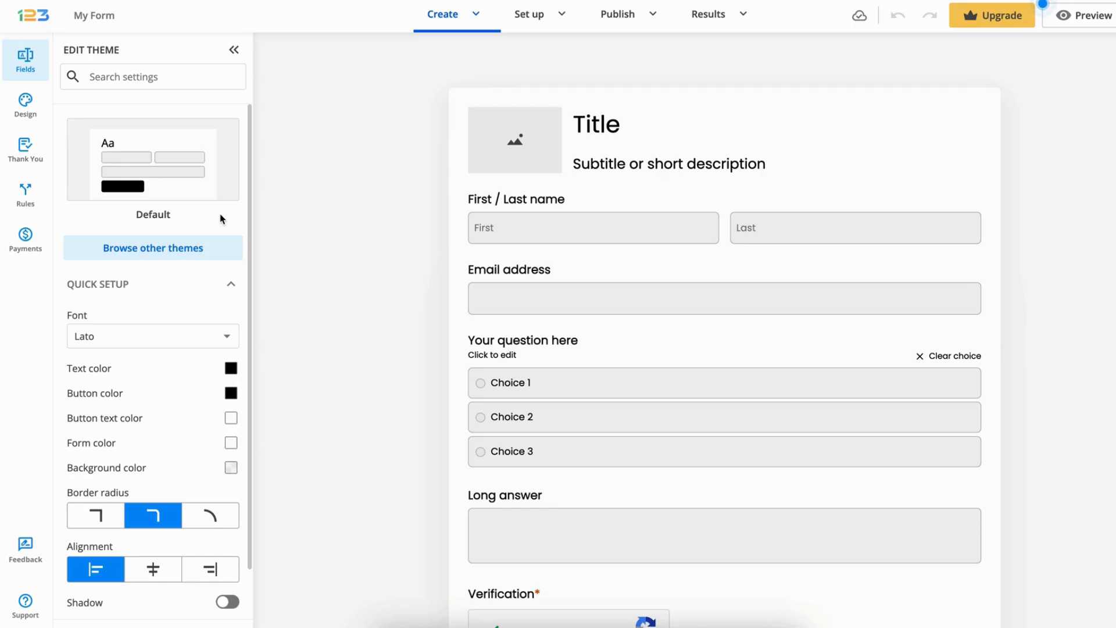
click(217, 248)
scroll(218, 249, down, 4)
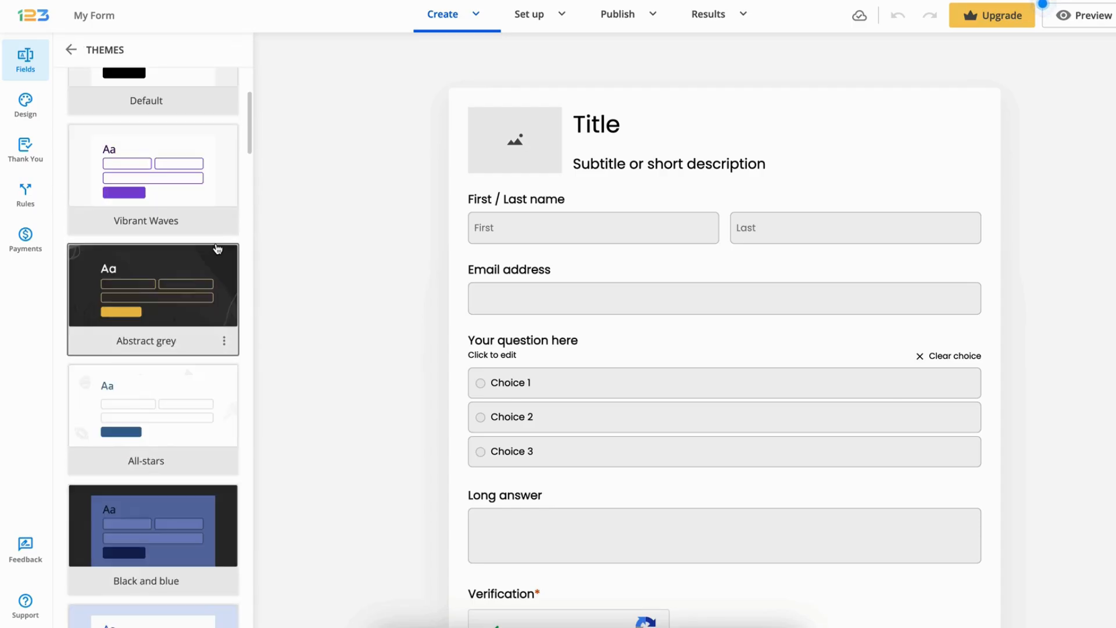
Try the Abstract grey, All-stars, Blue & Orange, Business Dark and Charcoal grey themes on the form
click(215, 256)
scroll(217, 251, down, 3)
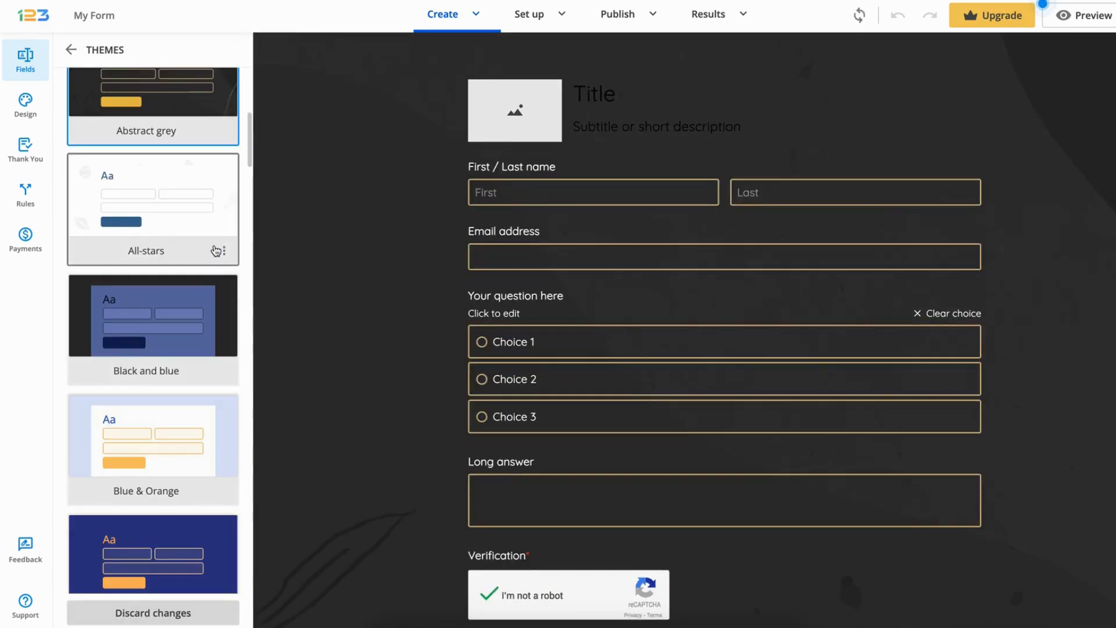
click(217, 251)
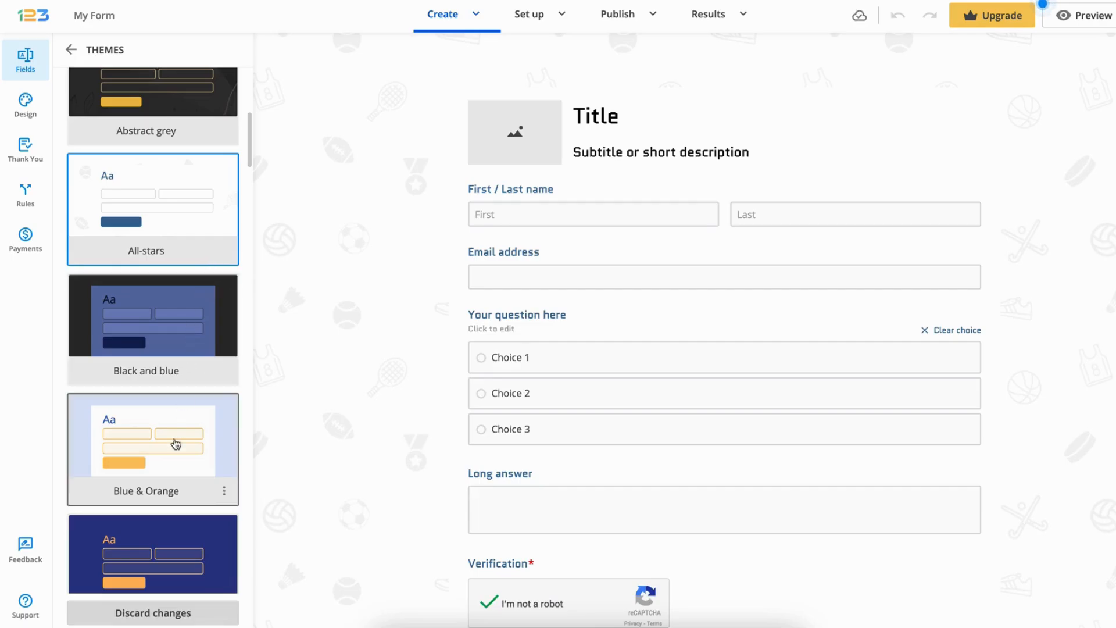
click(169, 459)
scroll(169, 459, down, 2)
click(178, 419)
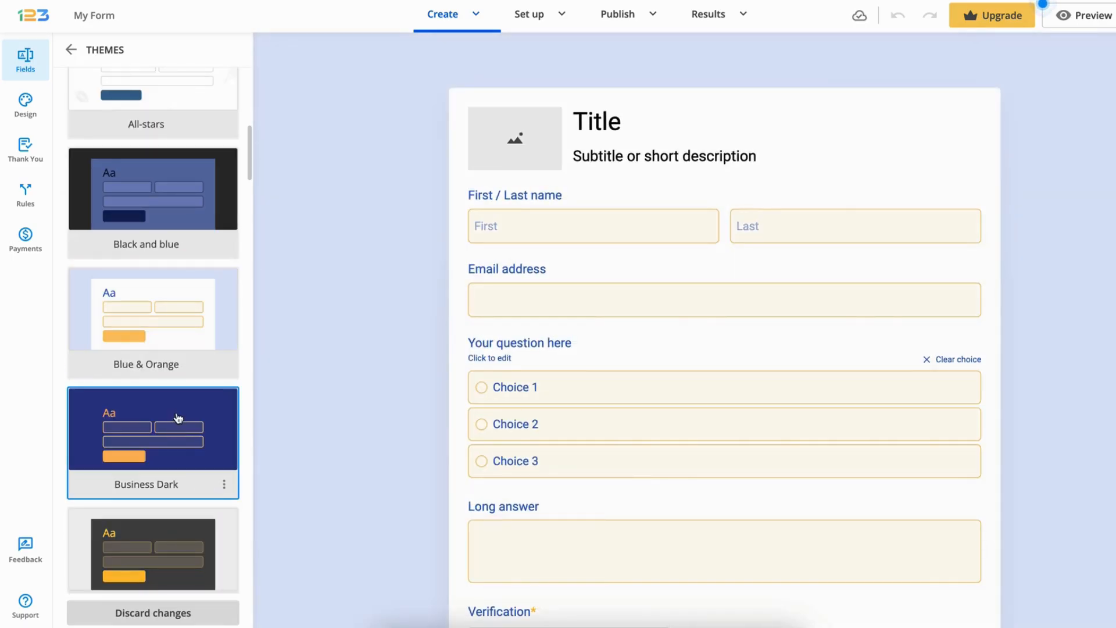
scroll(177, 419, down, 5)
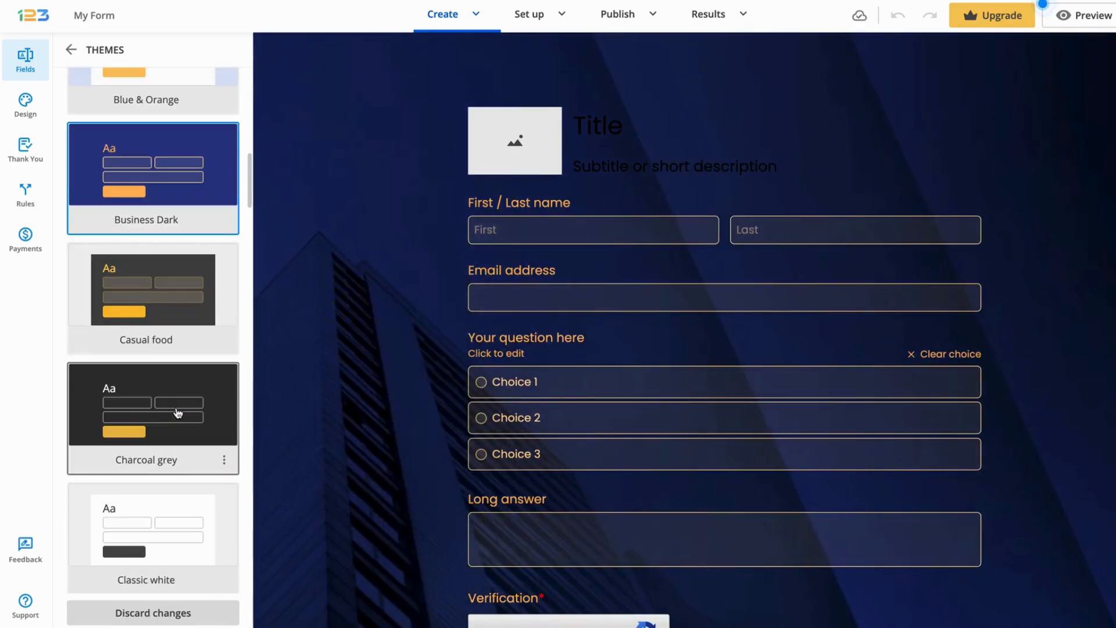
click(177, 413)
scroll(178, 419, down, 4)
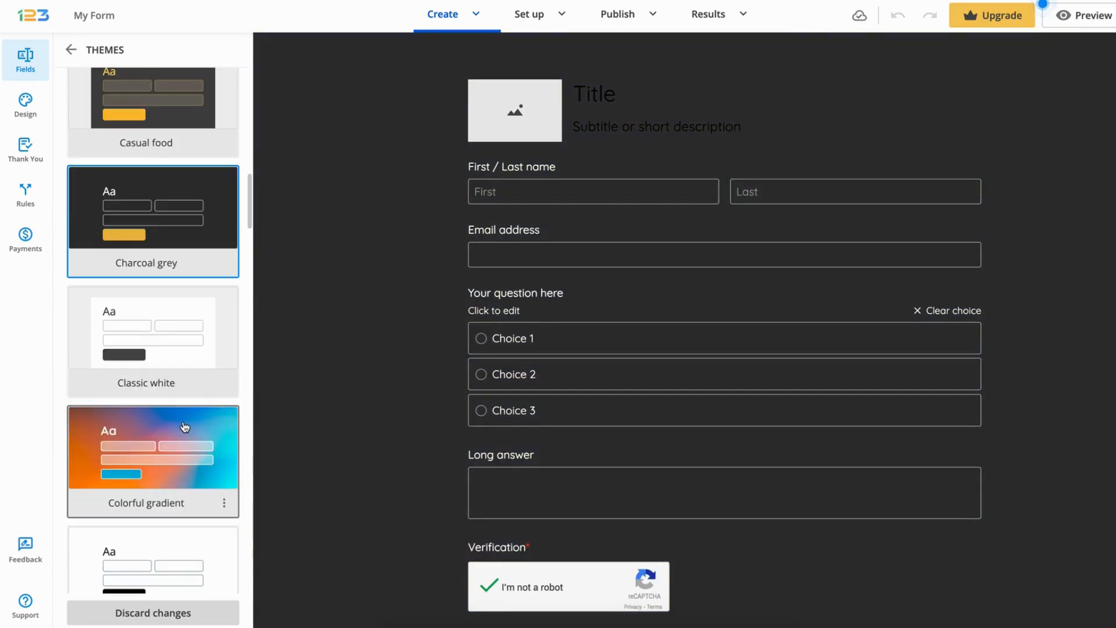
Try the Colorful gradient, Dark blue, Dark plum, Geometric grey and Green office themes on the form
click(185, 428)
scroll(192, 419, down, 5)
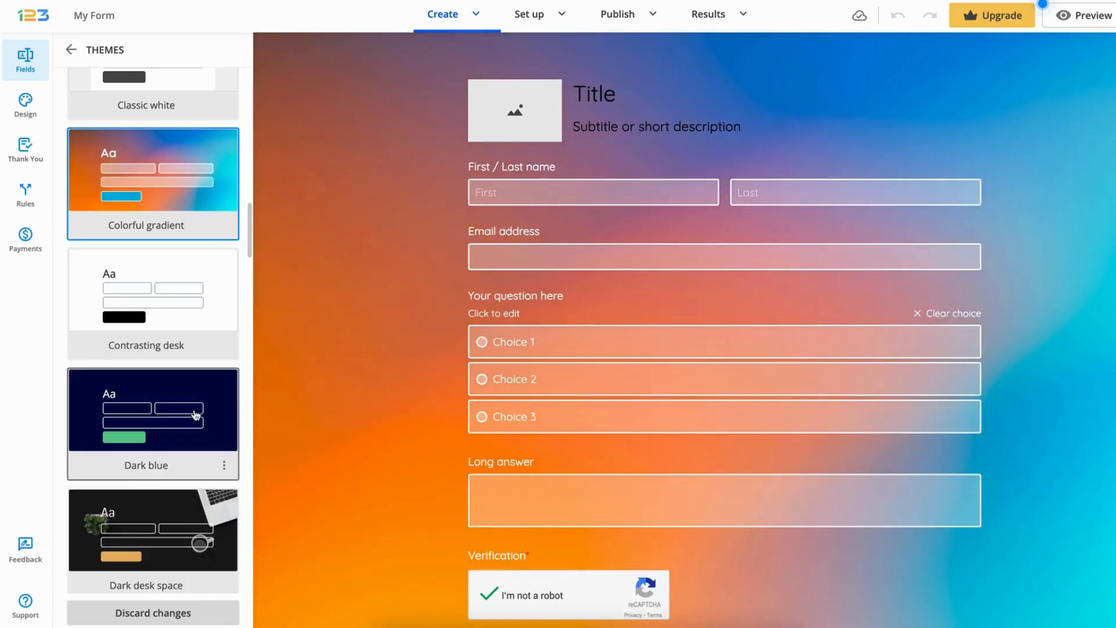
click(196, 414)
scroll(196, 415, down, 5)
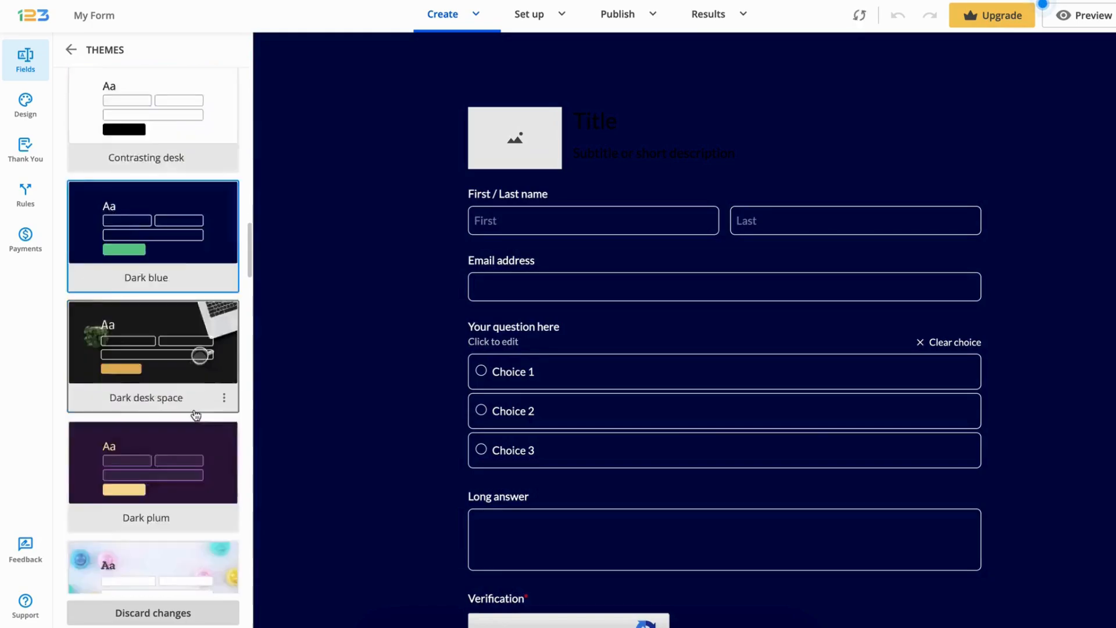
click(196, 414)
scroll(196, 414, down, 4)
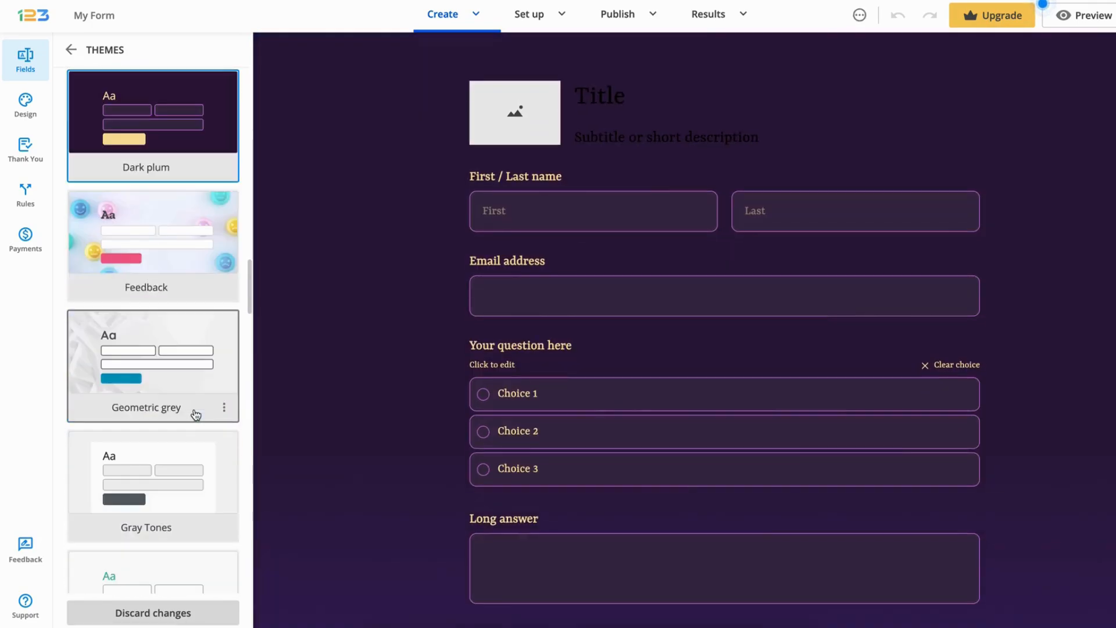
click(196, 414)
scroll(196, 413, down, 4)
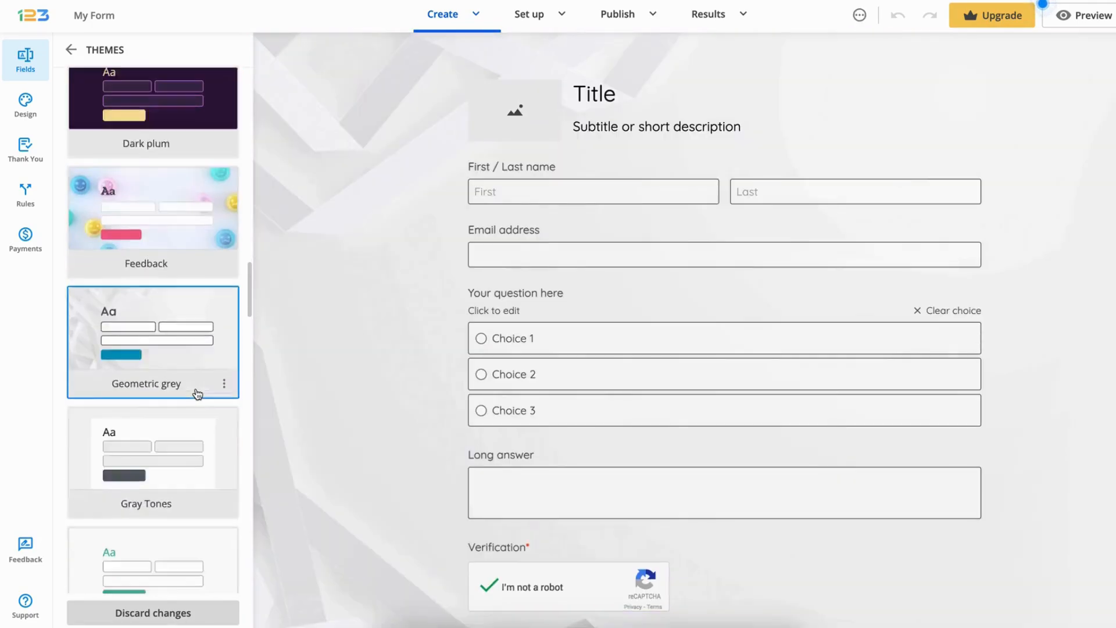
click(198, 394)
scroll(198, 394, down, 2)
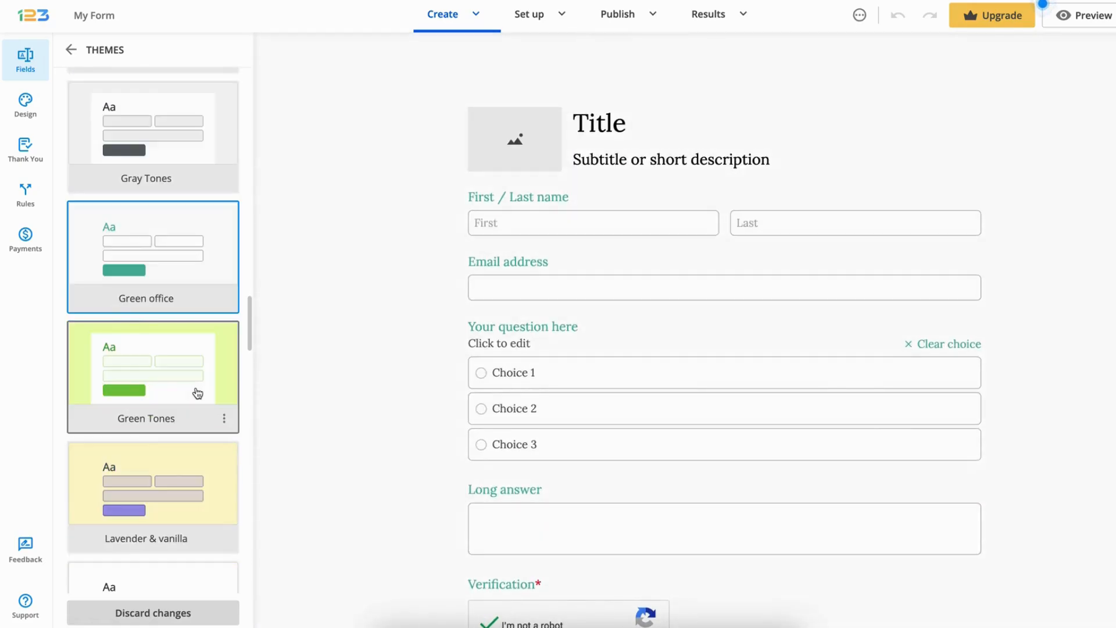
Try the Green Tones, Lavender & vanilla, Light green, Meeting and Minimalist blue themes on the form
click(198, 394)
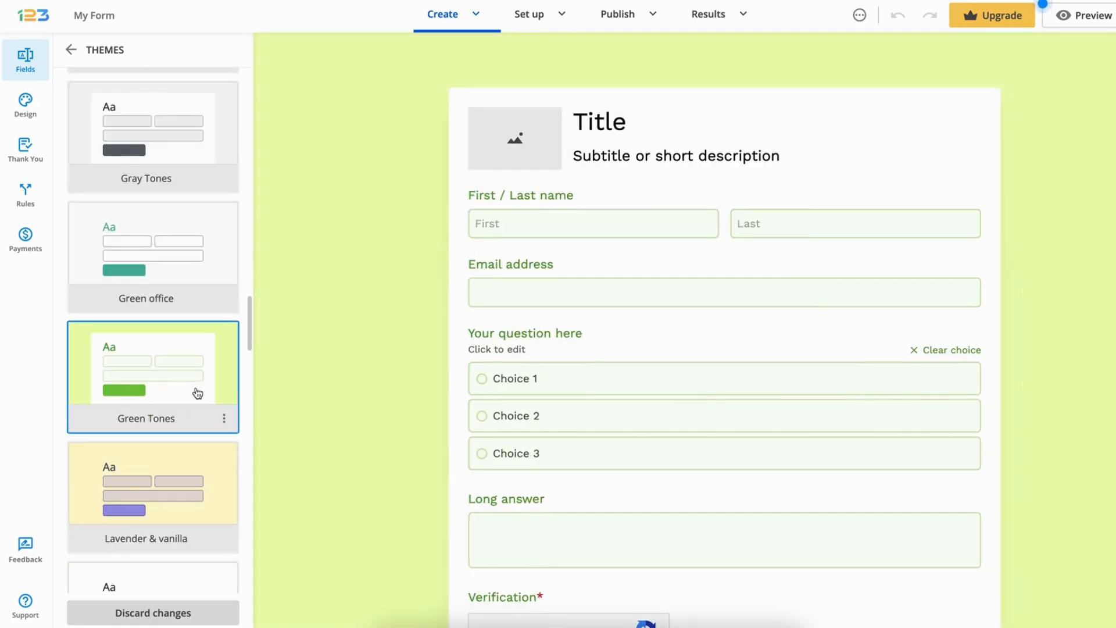
click(185, 465)
scroll(182, 407, down, 4)
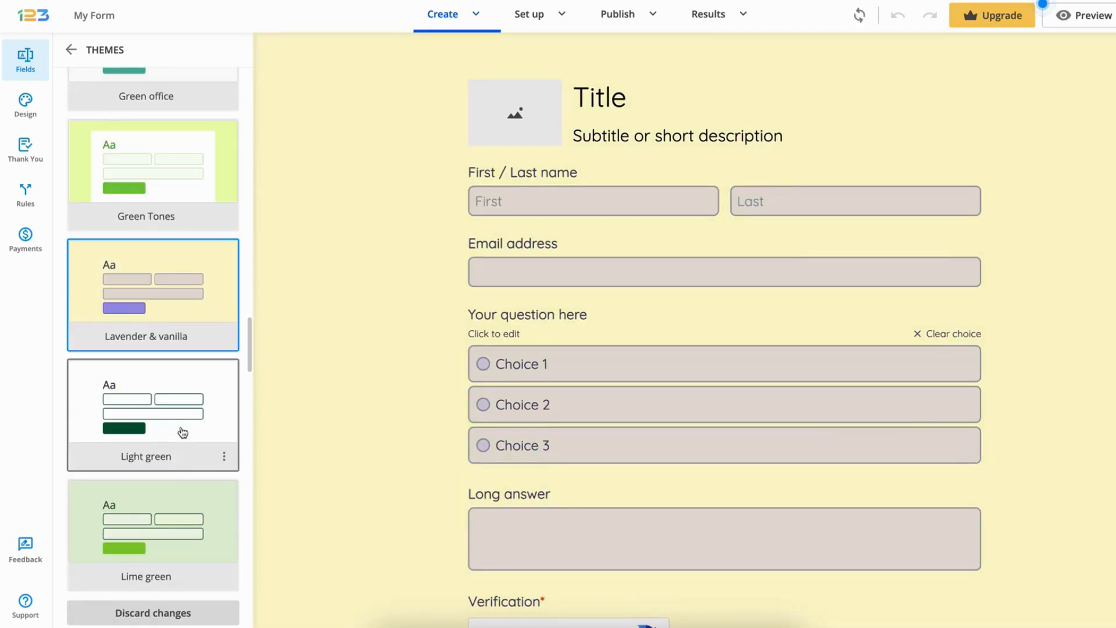
click(182, 427)
scroll(182, 426, down, 3)
scroll(182, 425, down, 3)
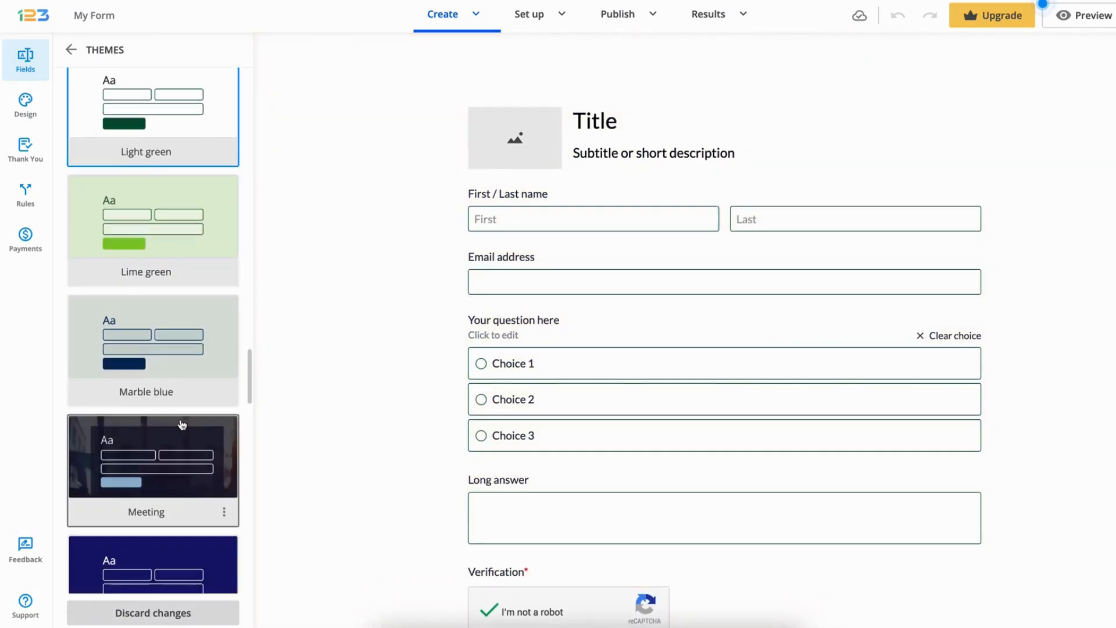
click(183, 420)
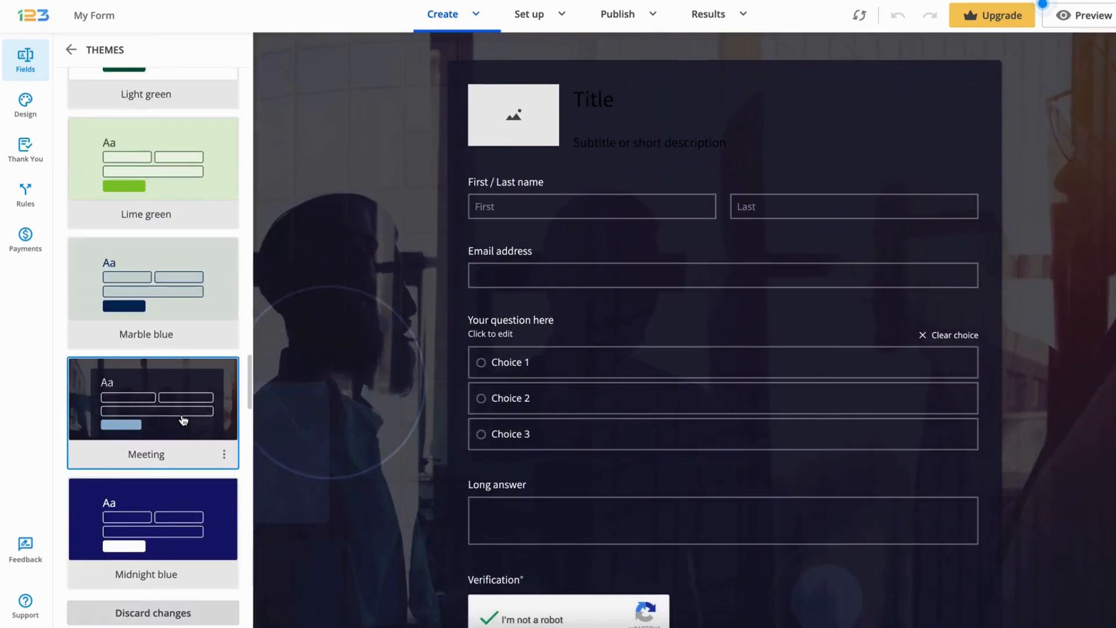
scroll(183, 420, down, 5)
click(186, 415)
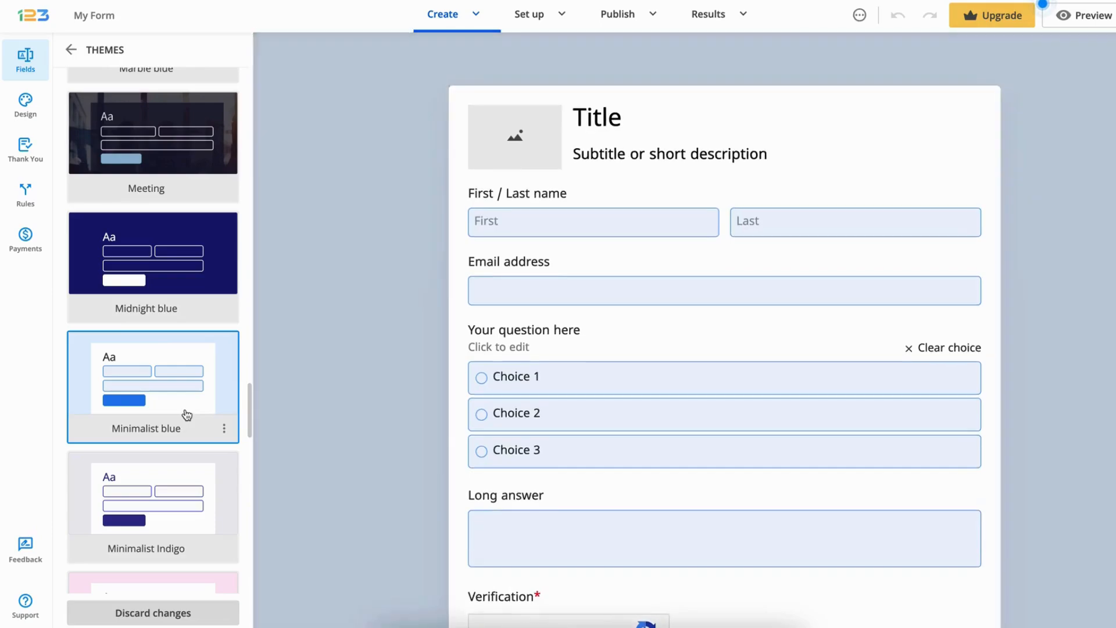
scroll(186, 415, down, 6)
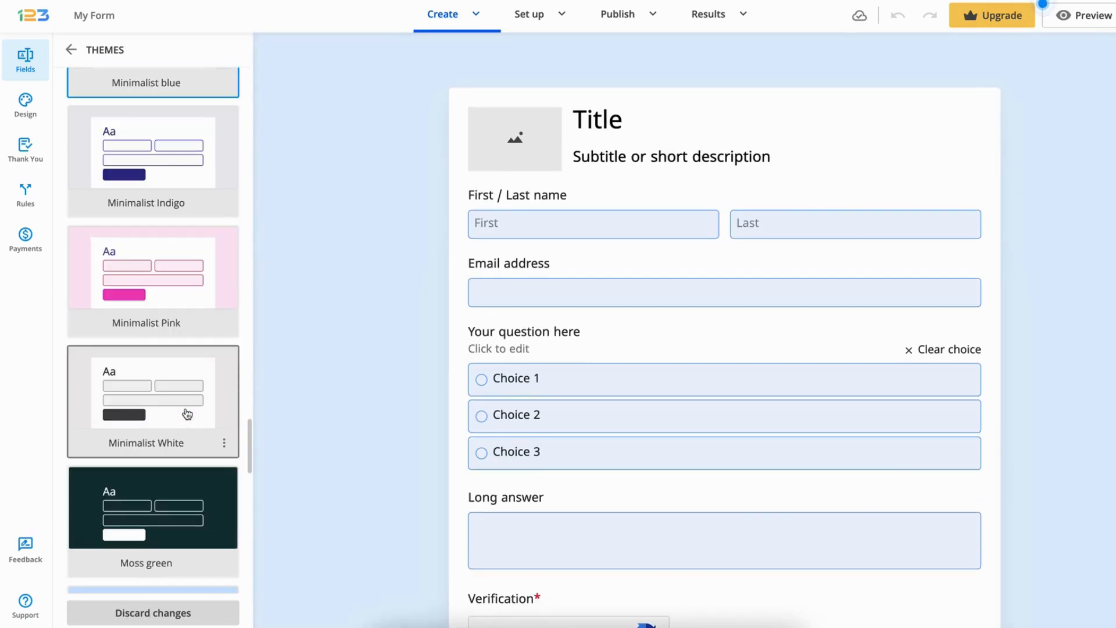
Try the Minimalist White, Pistachio green, Purple gradient, Splash and Sunset Aid themes on the form
click(187, 414)
scroll(187, 413, down, 5)
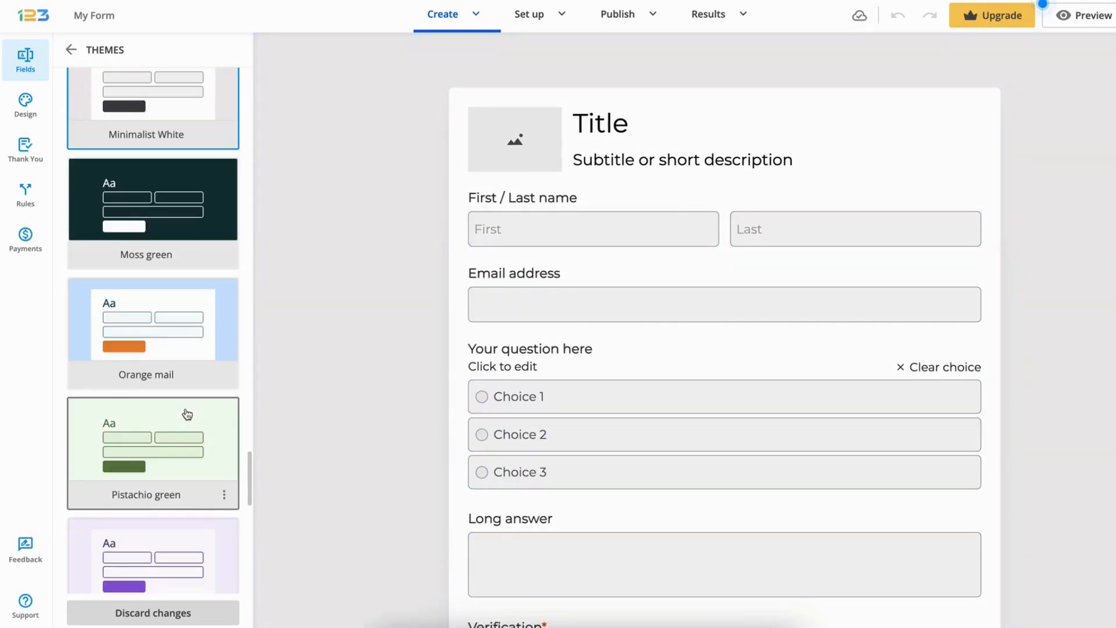
click(186, 414)
scroll(186, 413, down, 3)
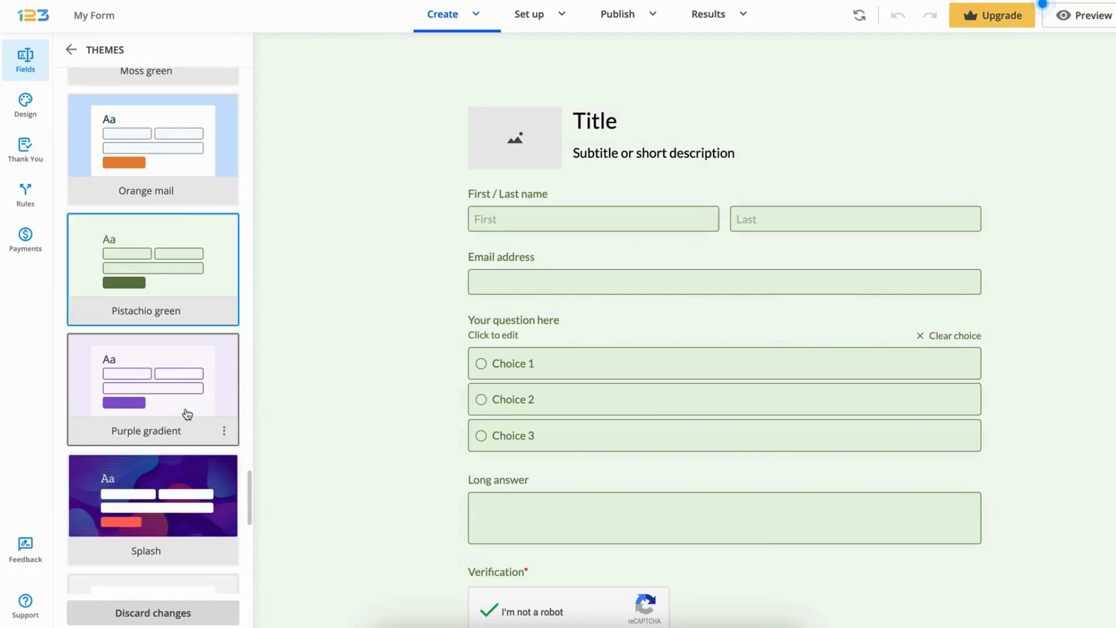
click(187, 413)
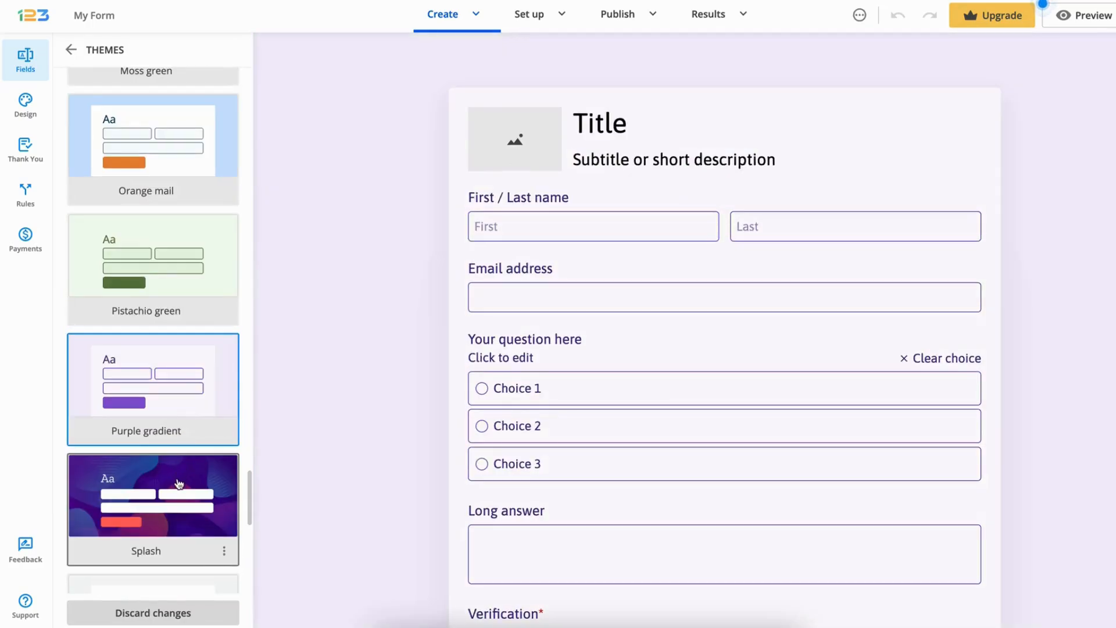
click(179, 488)
scroll(178, 483, down, 2)
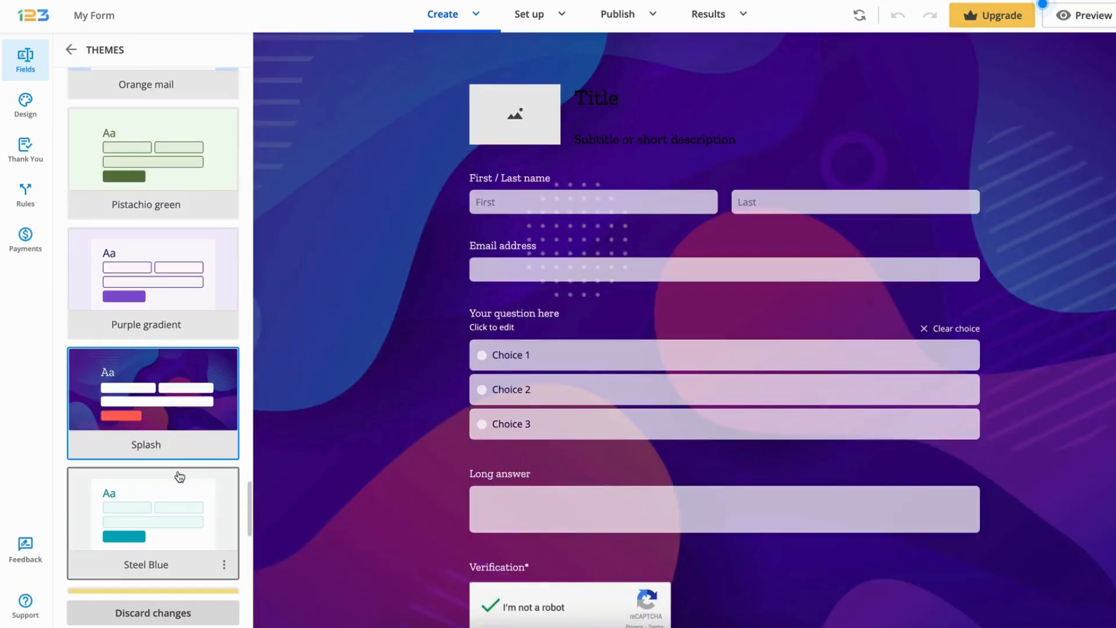
scroll(179, 475, down, 3)
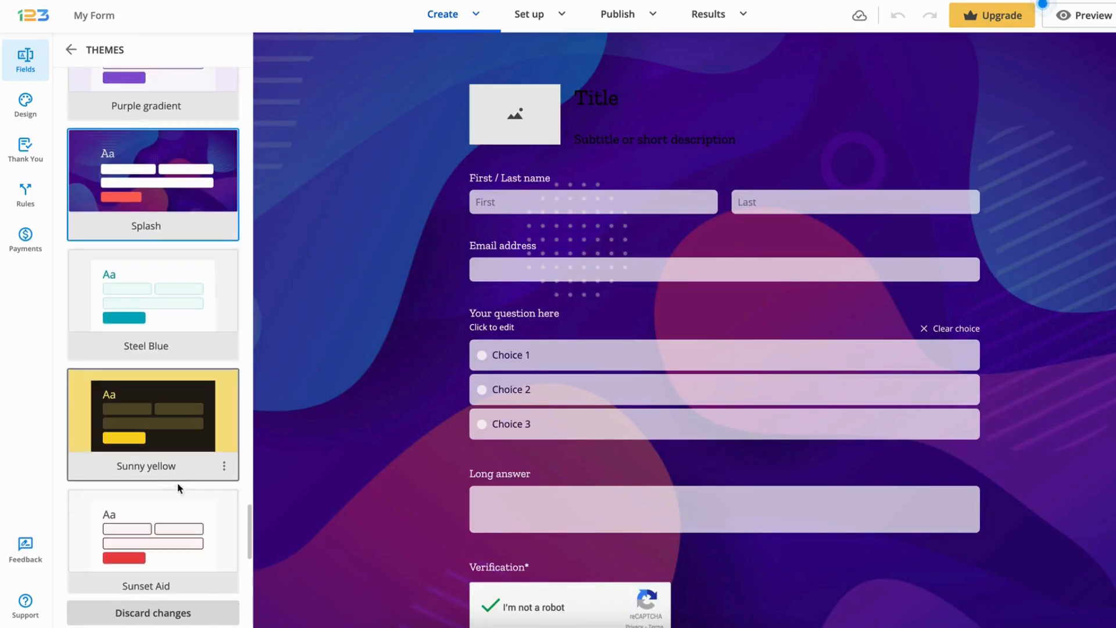
click(179, 506)
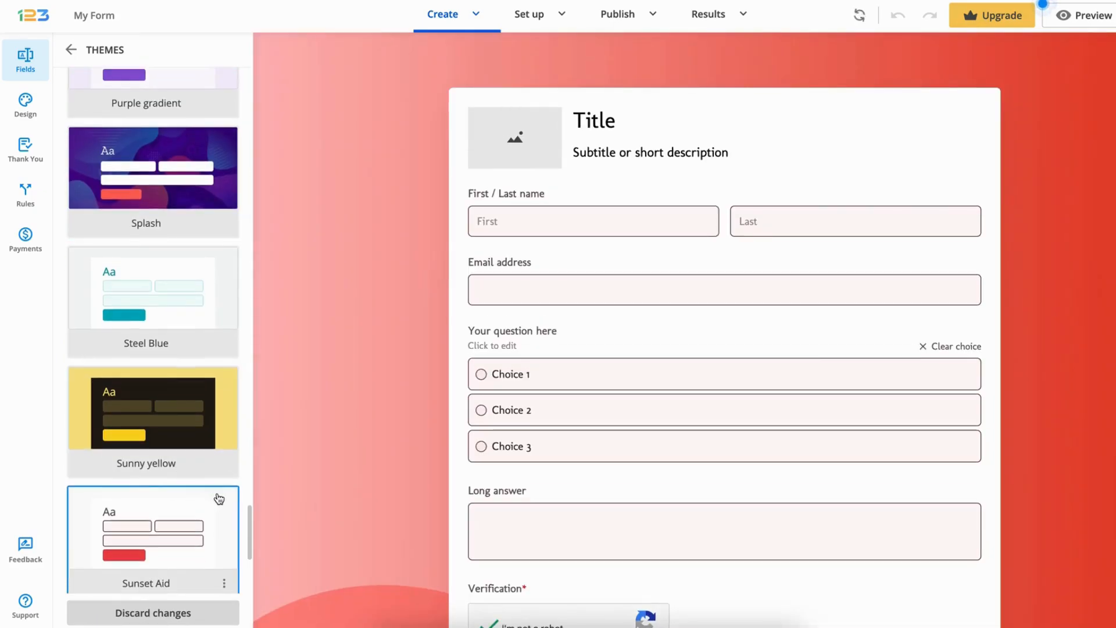
Apply the Vibrant Waves theme to the form and return to the theme's settings
scroll(144, 371, up, 20)
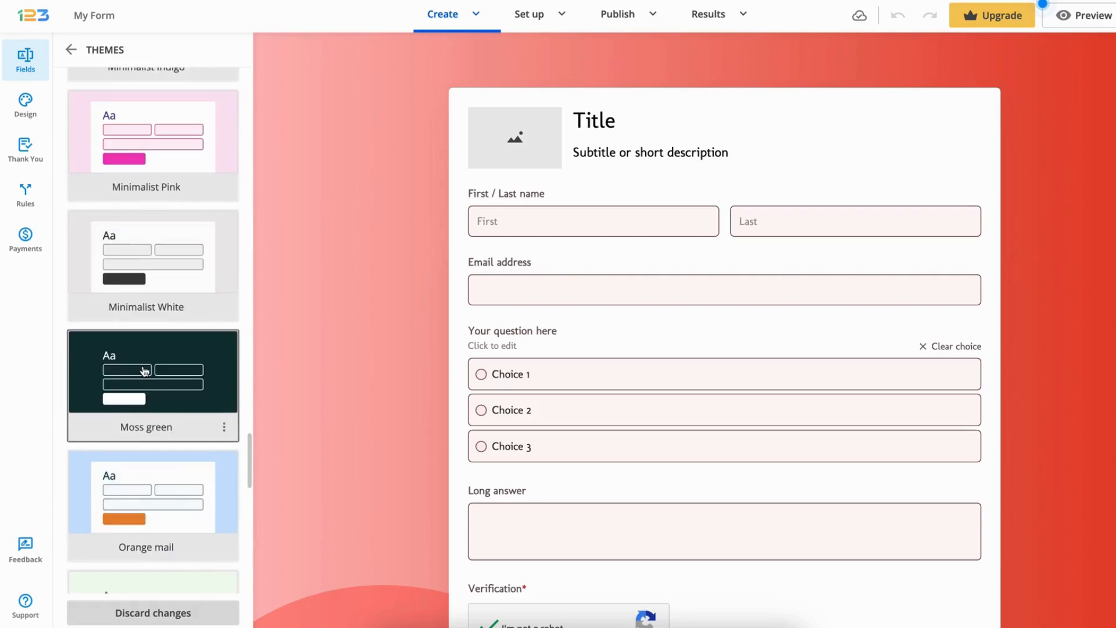
scroll(144, 371, up, 20)
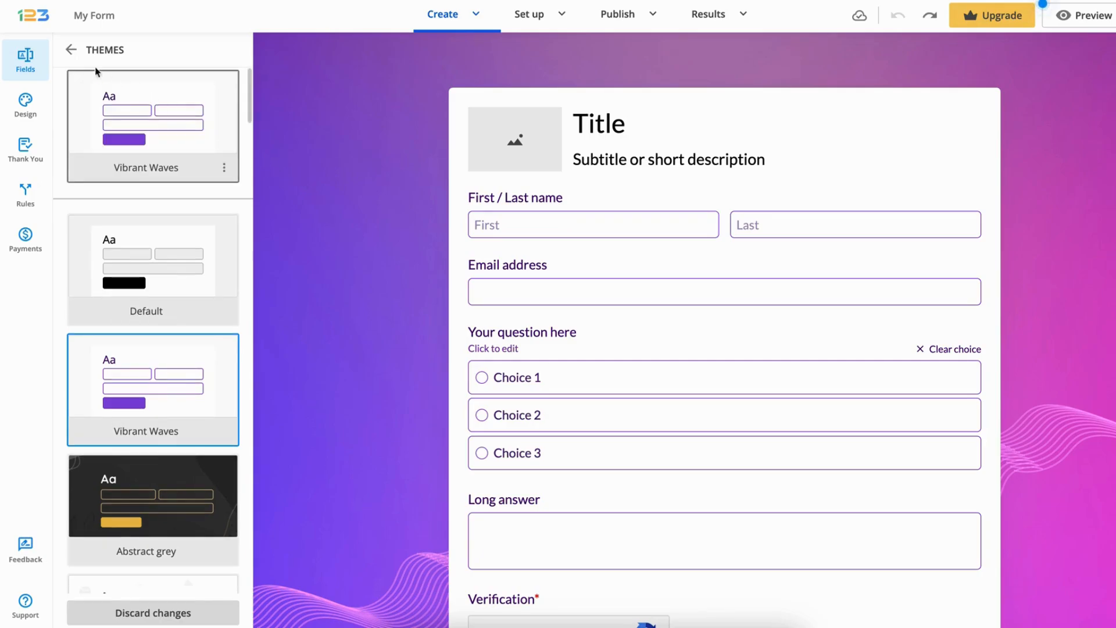
click(70, 50)
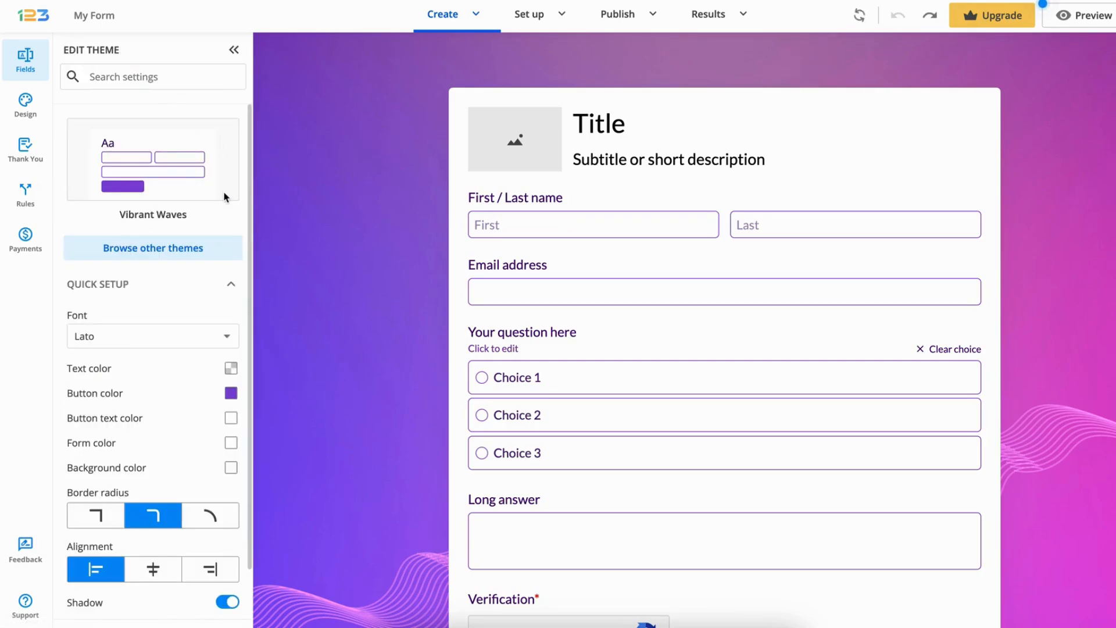
Set the theme's font to Inter
scroll(224, 195, down, 1)
click(145, 313)
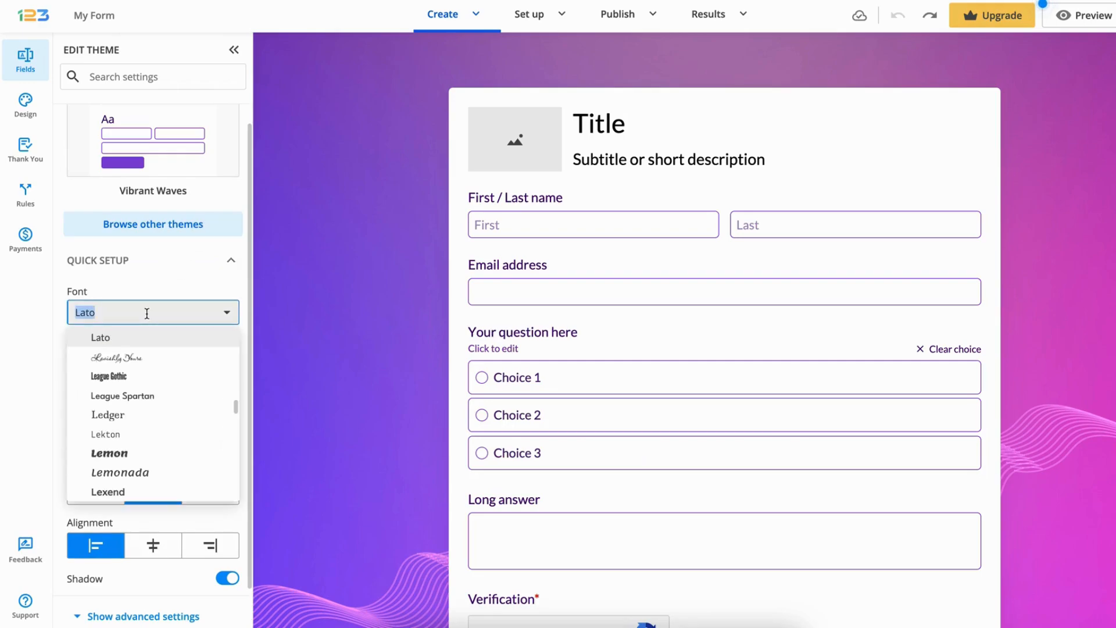
text(Inter)
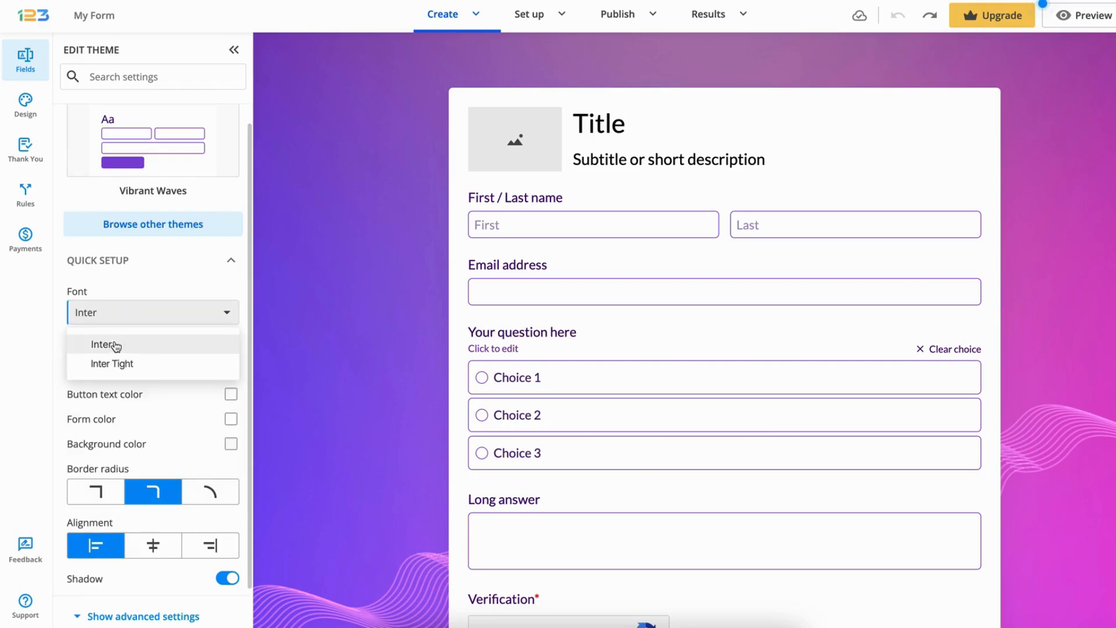
click(185, 292)
scroll(184, 285, down, 1)
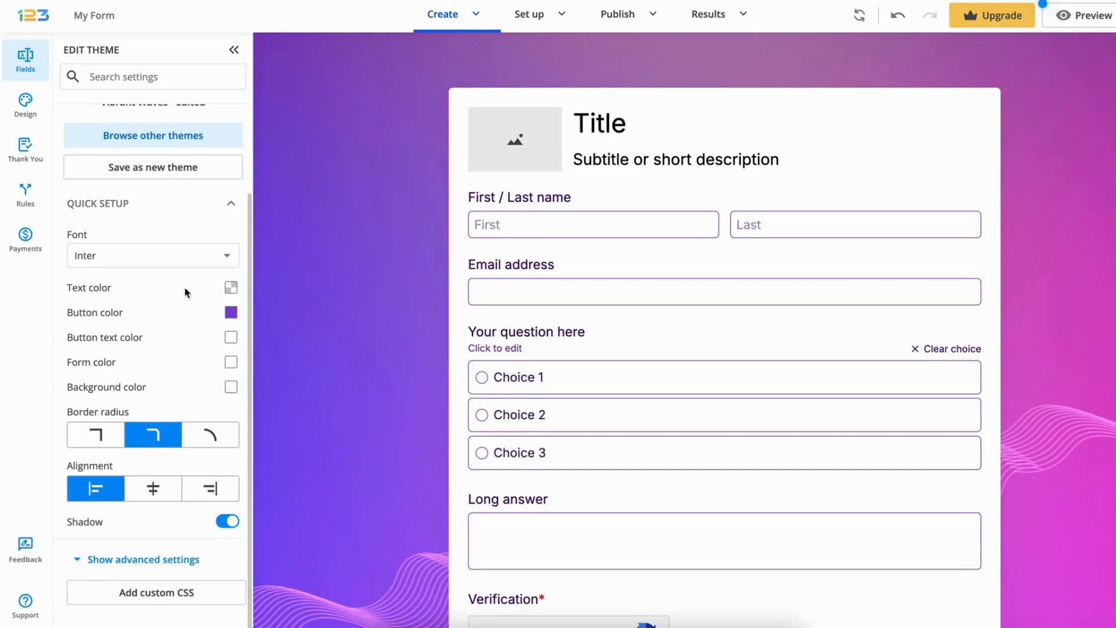
Set the theme's button color to the dark purple #5117a3
scroll(309, 313, down, 3)
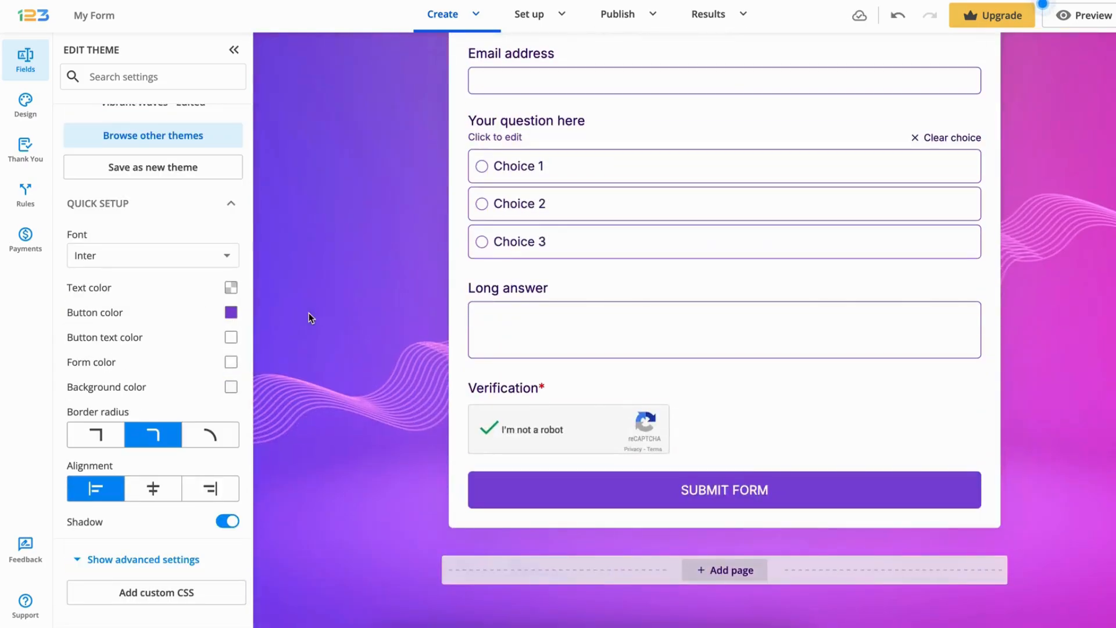
click(230, 317)
click(175, 348)
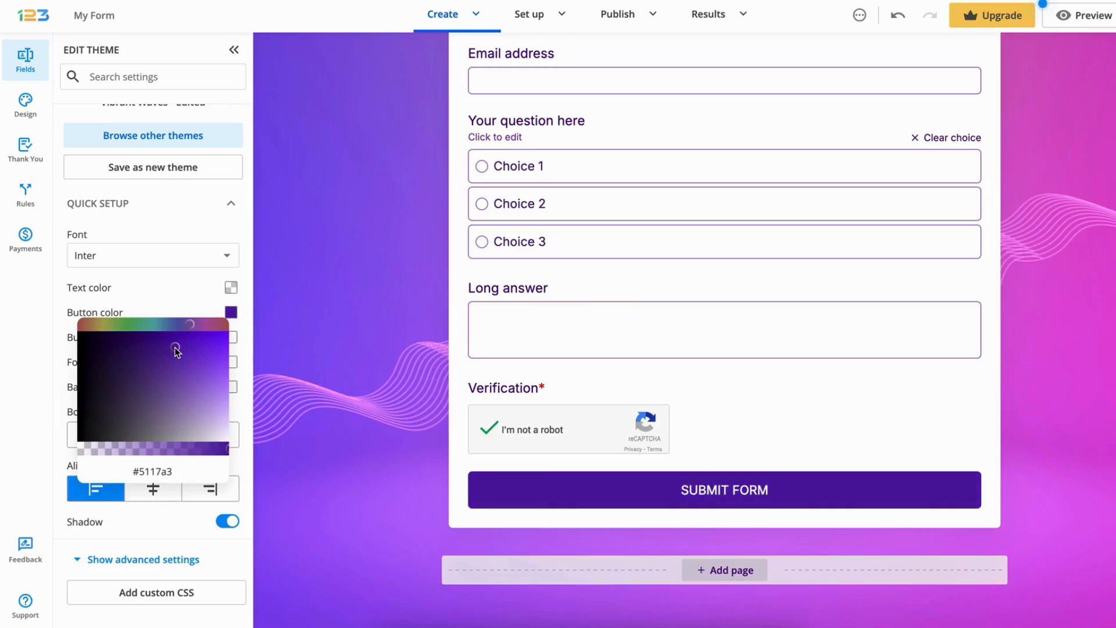
click(167, 305)
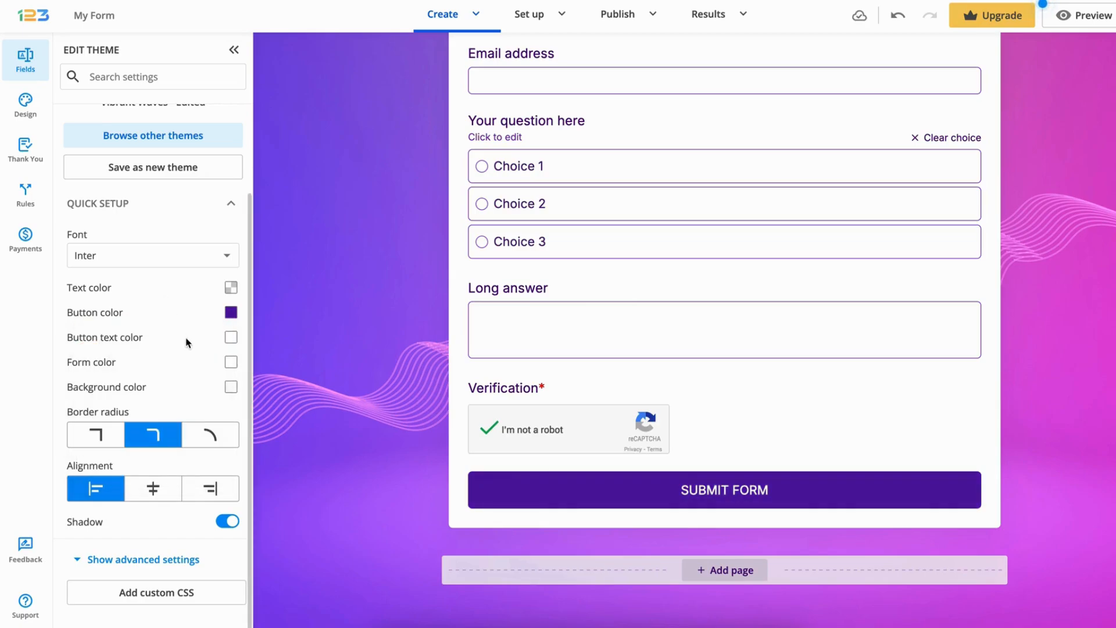
Set the theme's form color to the off-white #fdfcfc
scroll(186, 342, down, 1)
click(231, 326)
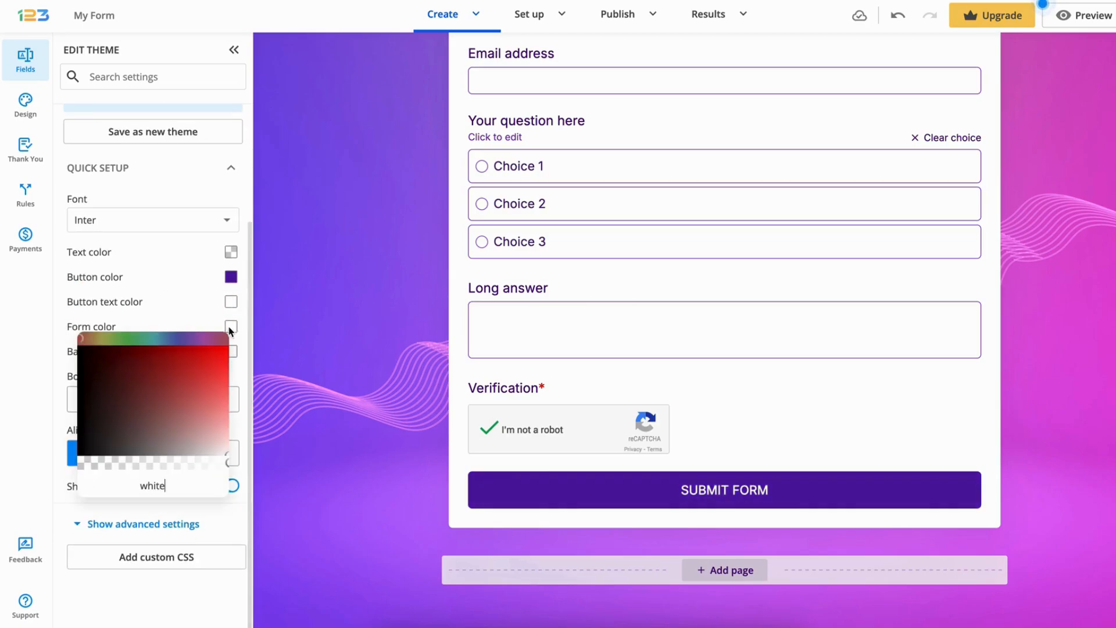
click(189, 389)
drag(201, 386, 255, 481)
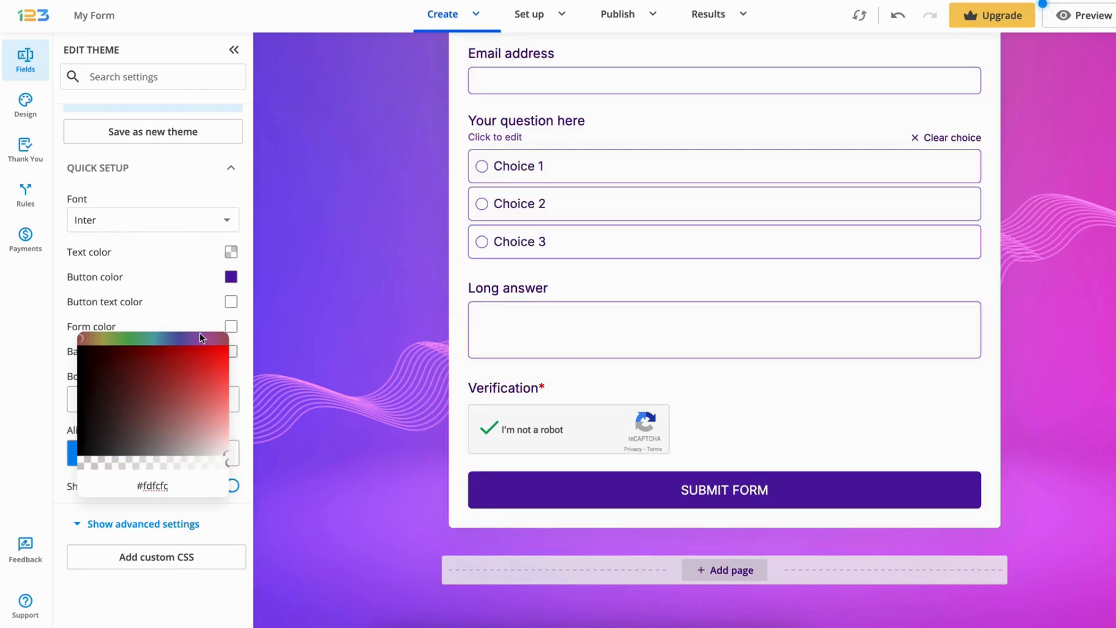
click(43, 303)
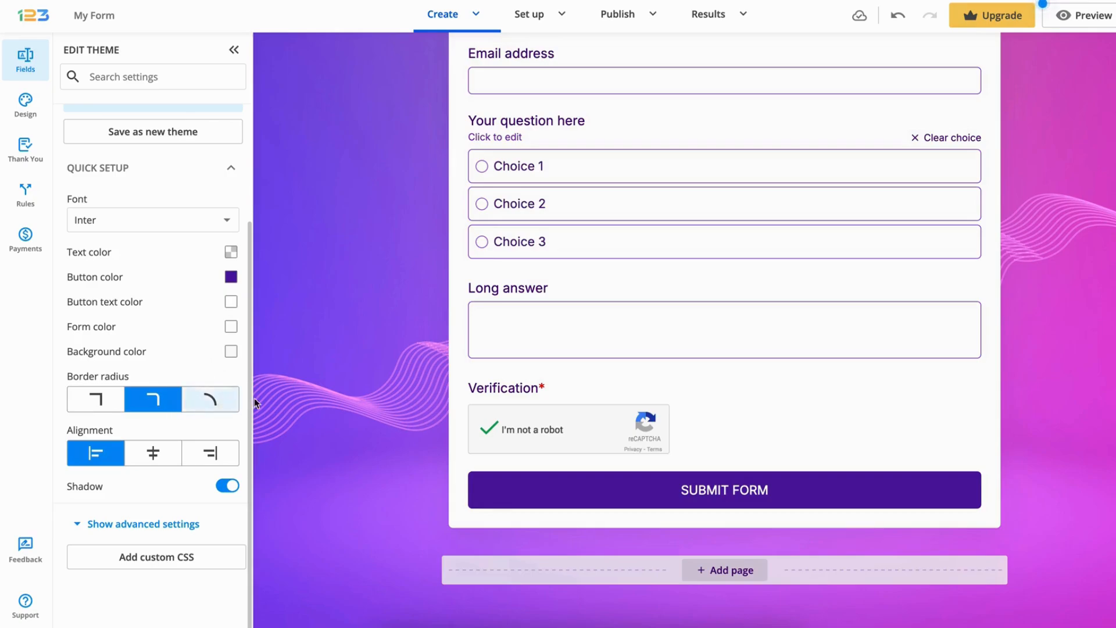
Try the fully rounded and square border radius options on the form and return to the medium radius
scroll(392, 372, up, 1)
click(217, 393)
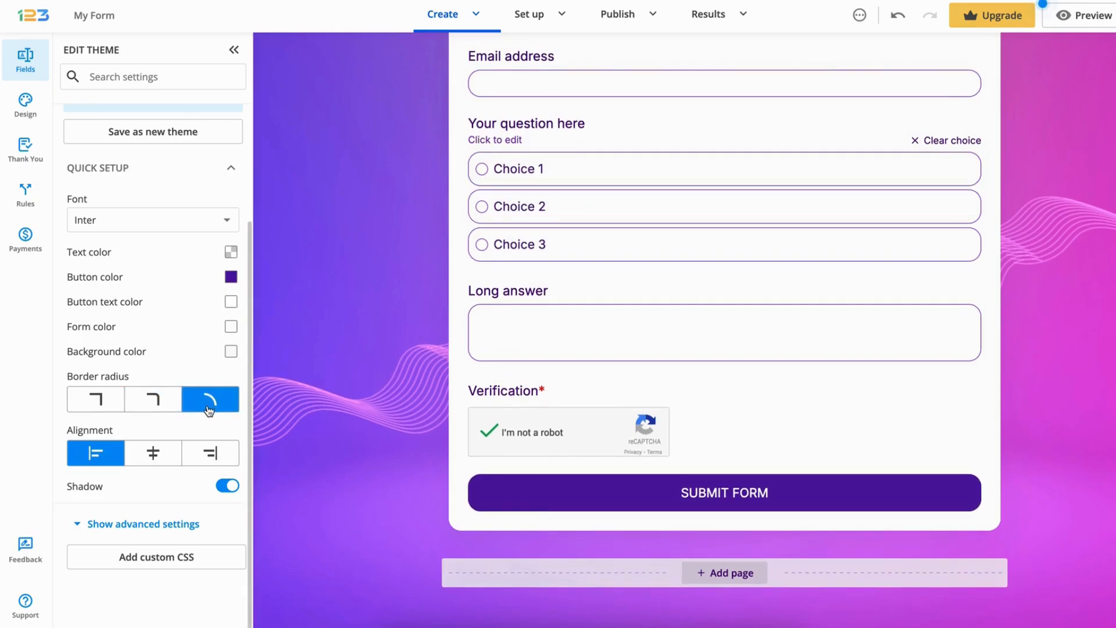
click(108, 402)
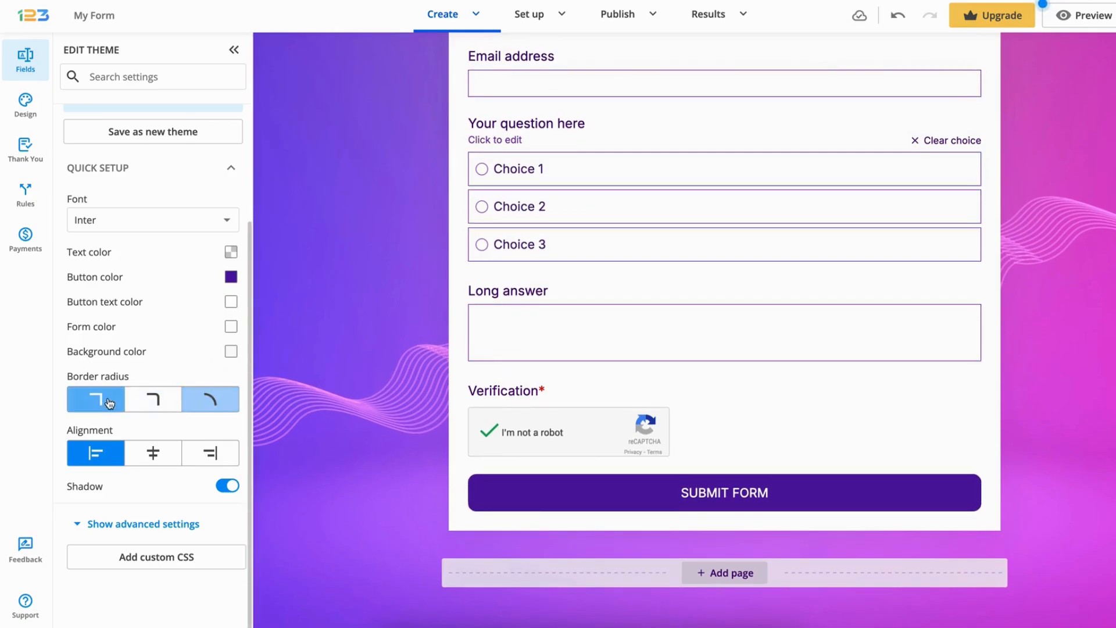
click(148, 406)
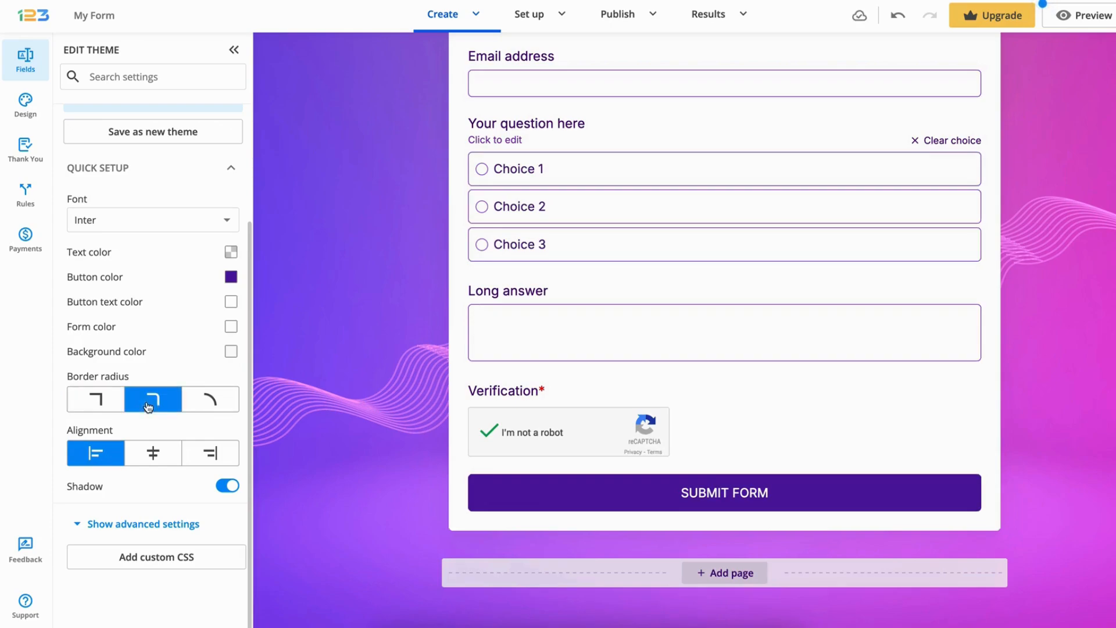
Try center and right alignment for the form's labels and return to left alignment
click(152, 457)
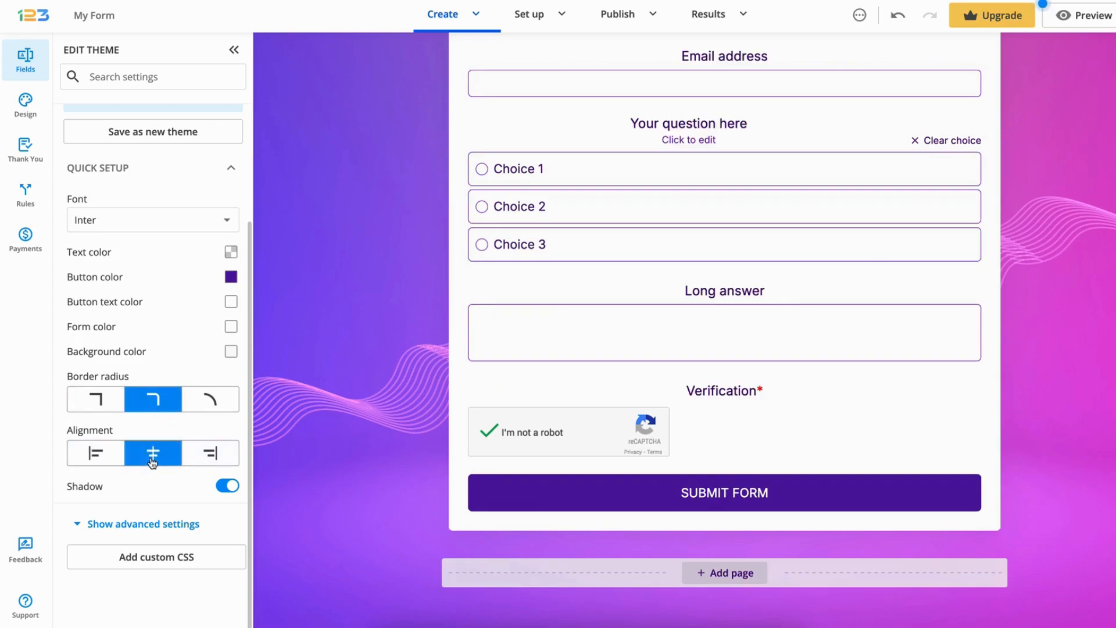
click(211, 455)
click(94, 454)
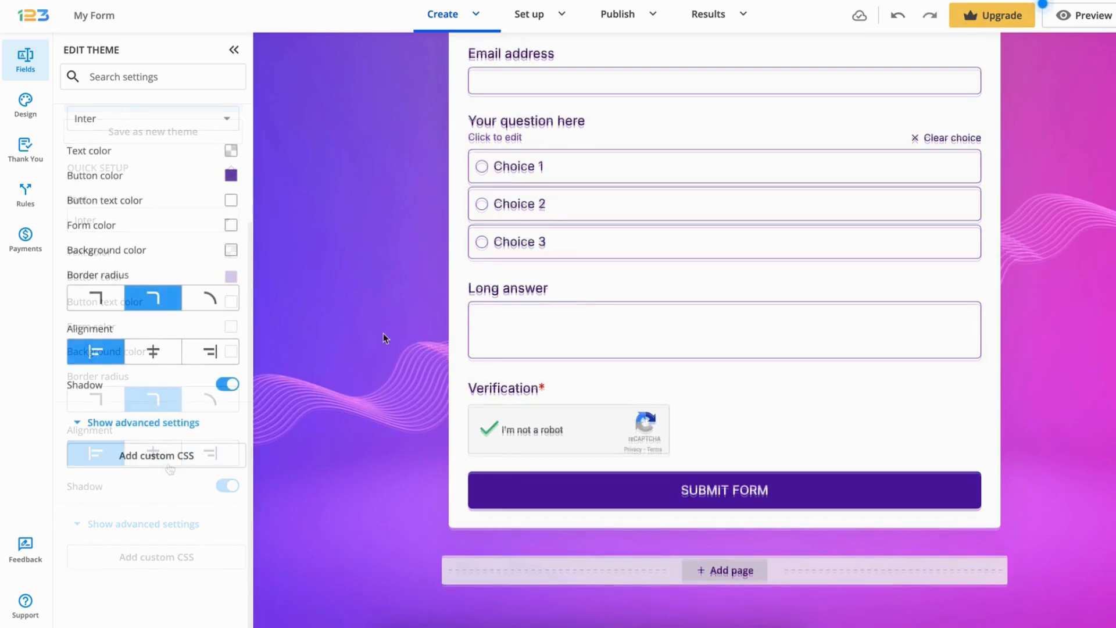
Set the form title's text color to #5117a3 and return to the theme settings
scroll(382, 333, up, 3)
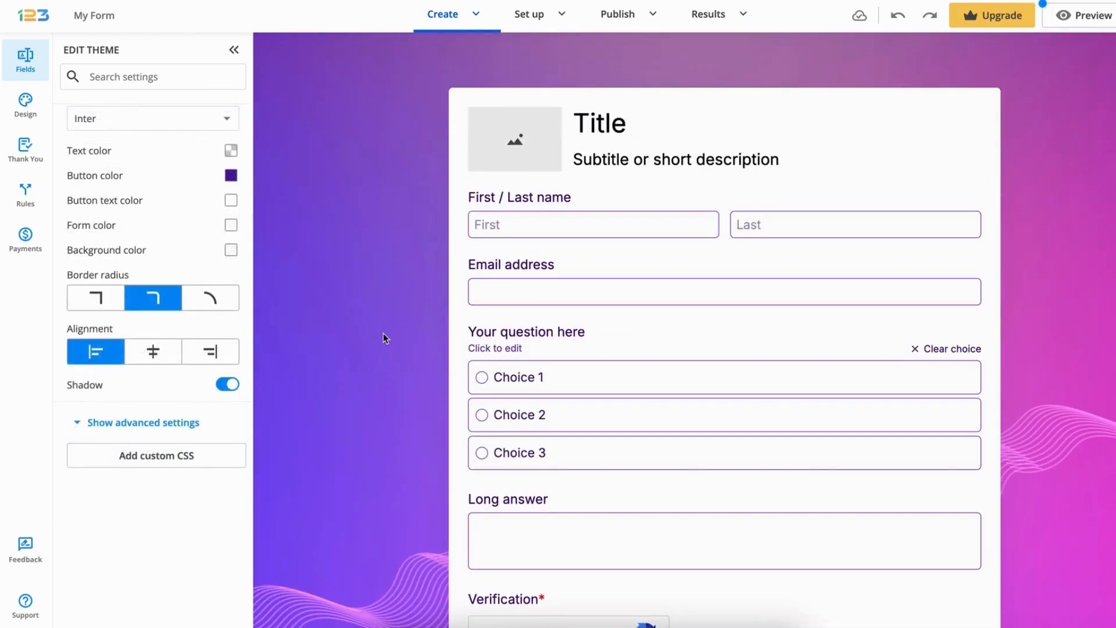
click(657, 134)
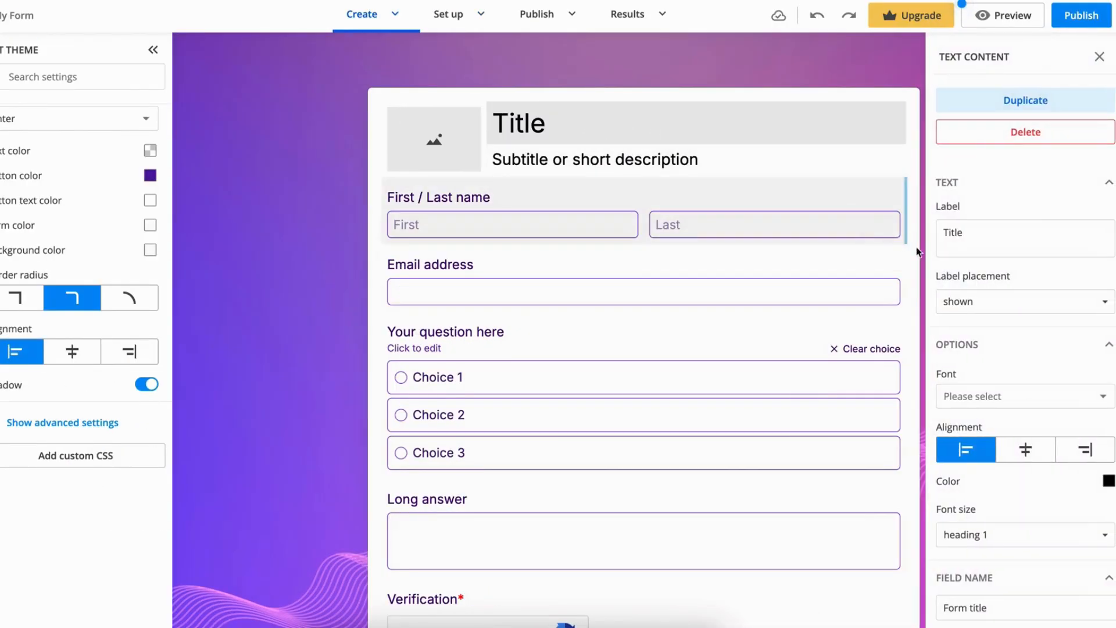
click(1109, 481)
double_click(1090, 469)
text(#5117a3)
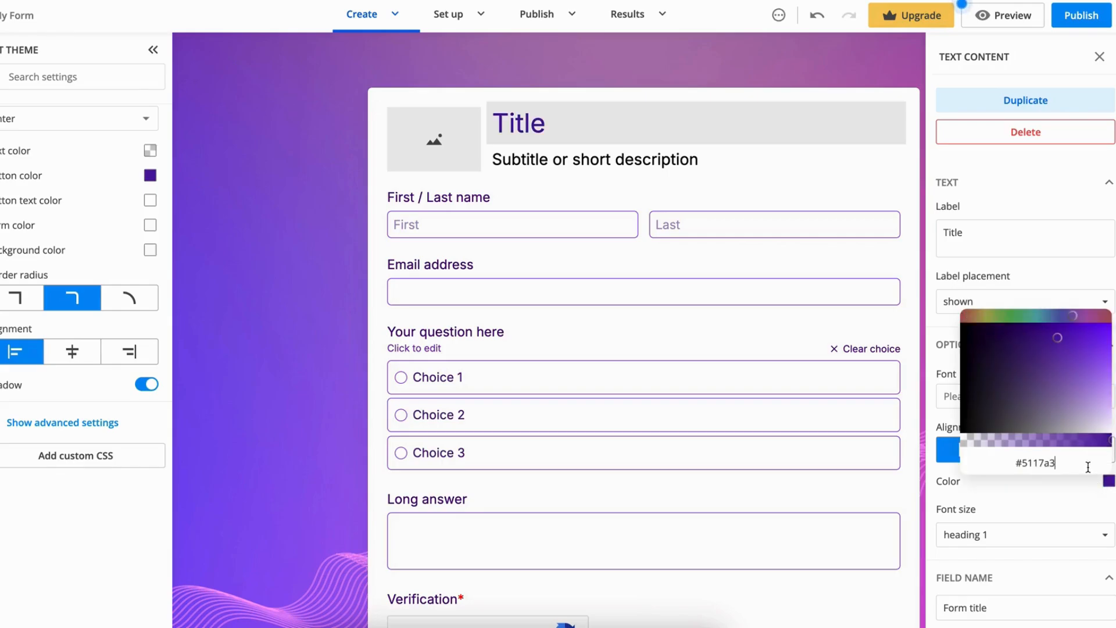
key(Return)
click(367, 207)
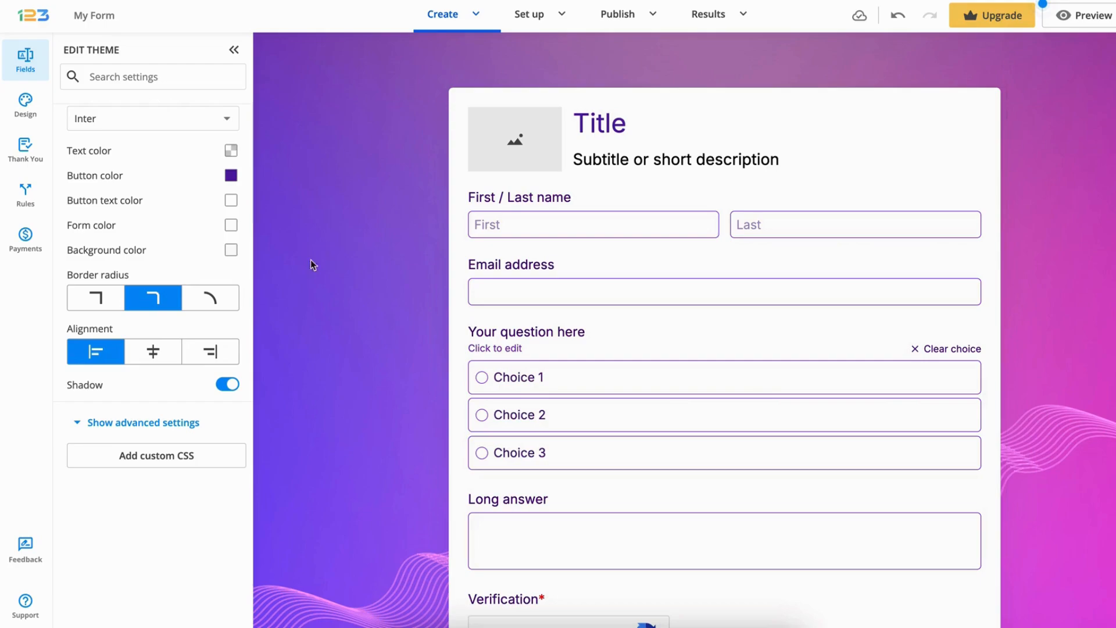
Set the form width to 1000 pixels in the theme's advanced layout settings
click(129, 431)
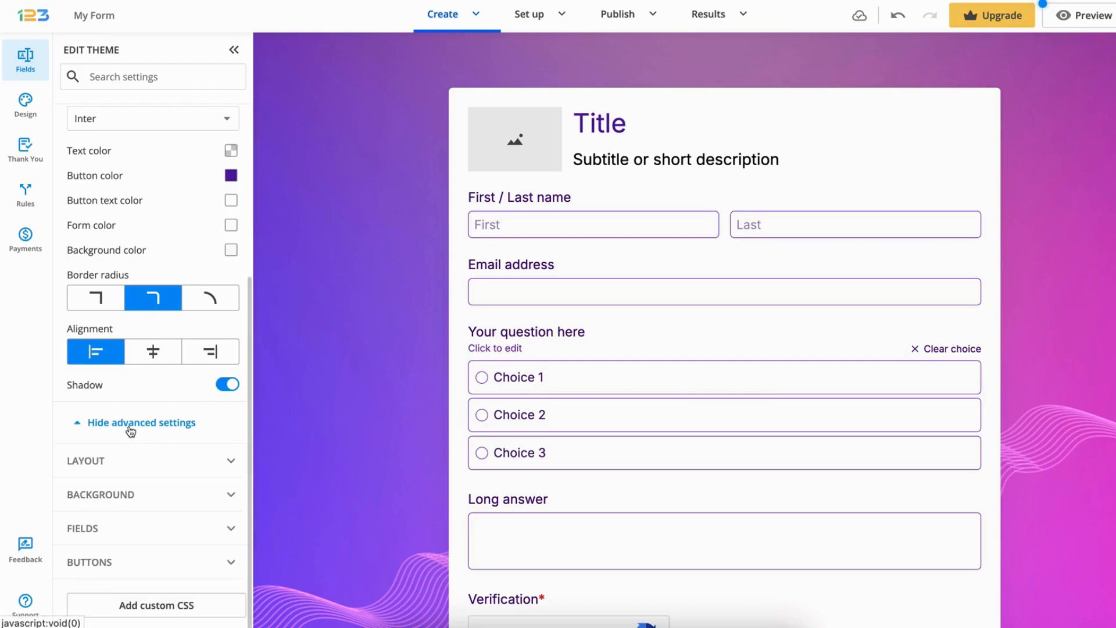
click(209, 459)
scroll(209, 459, down, 3)
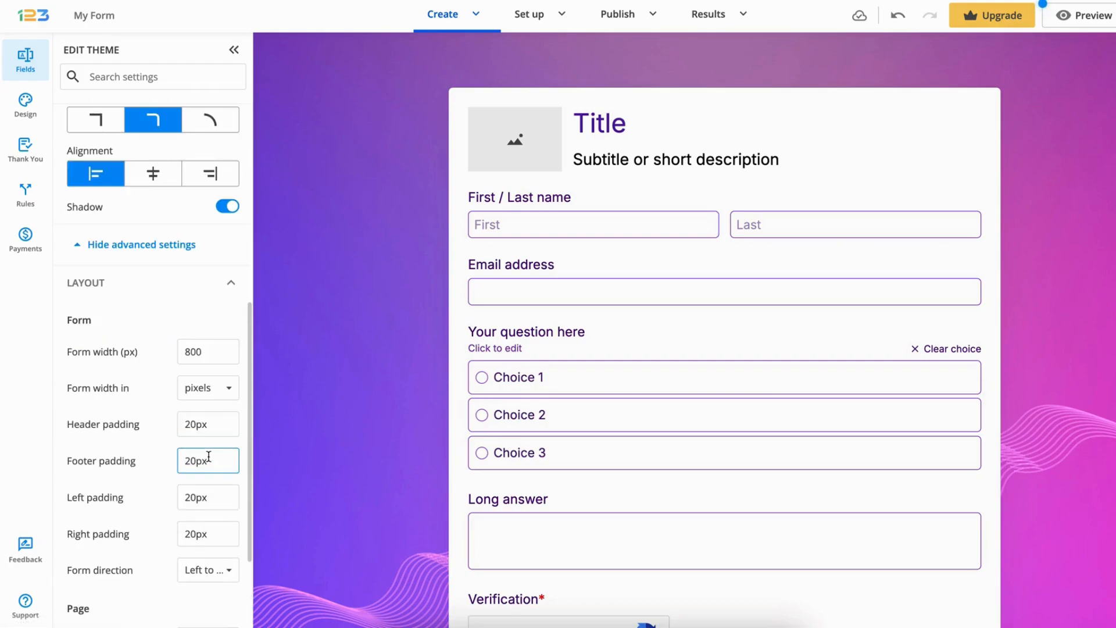
double_click(220, 356)
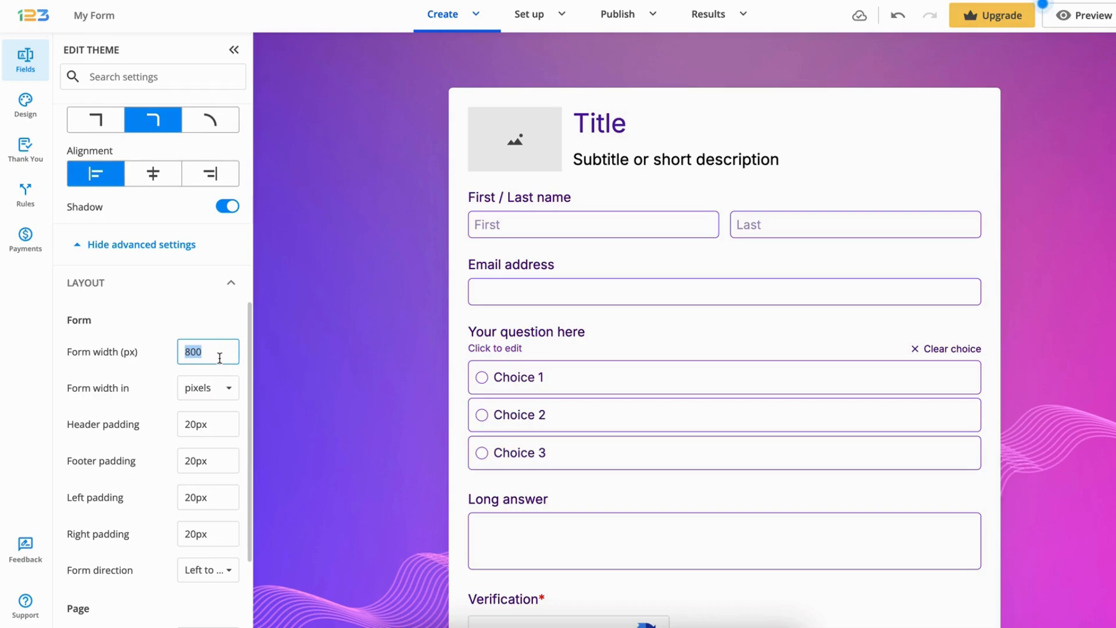
text(1000)
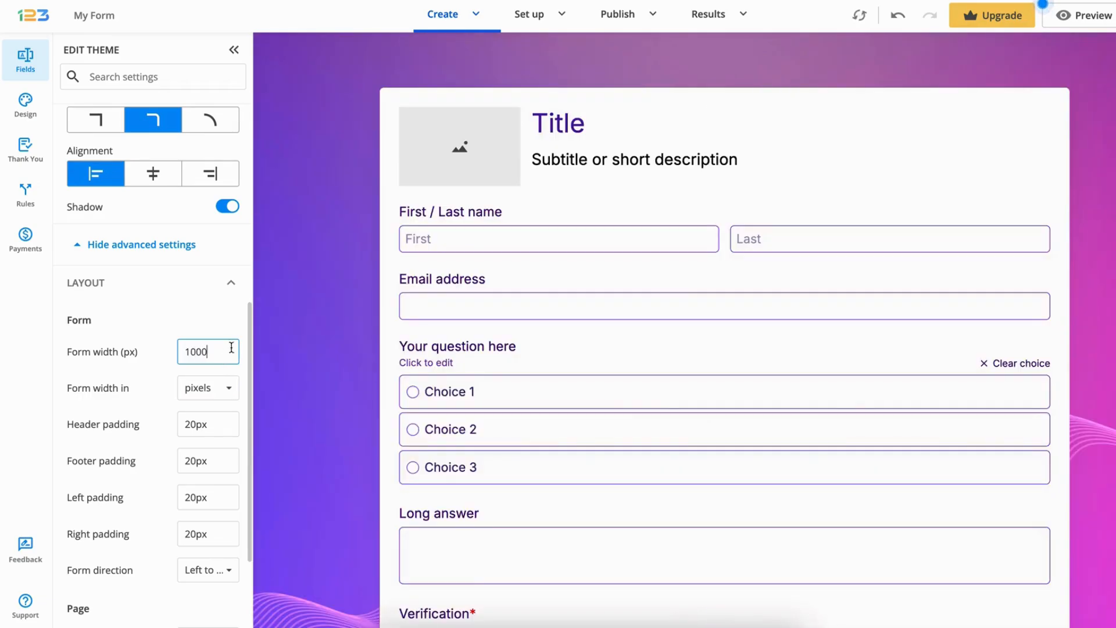
click(312, 333)
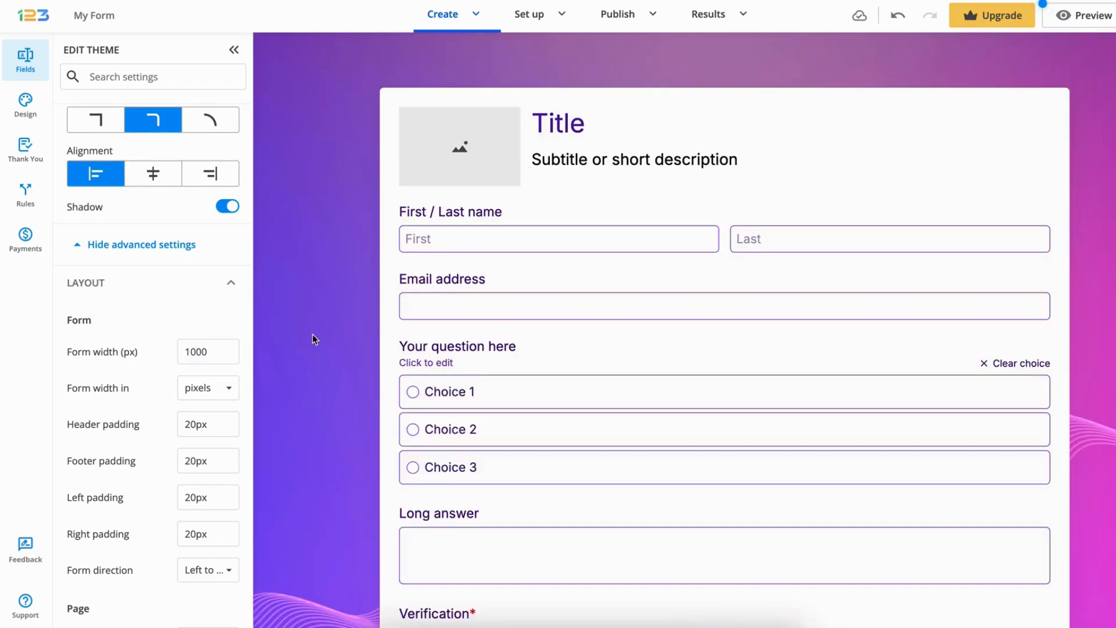
Set the form's background color to #fdfcfc in the theme's advanced background settings
click(235, 285)
click(232, 318)
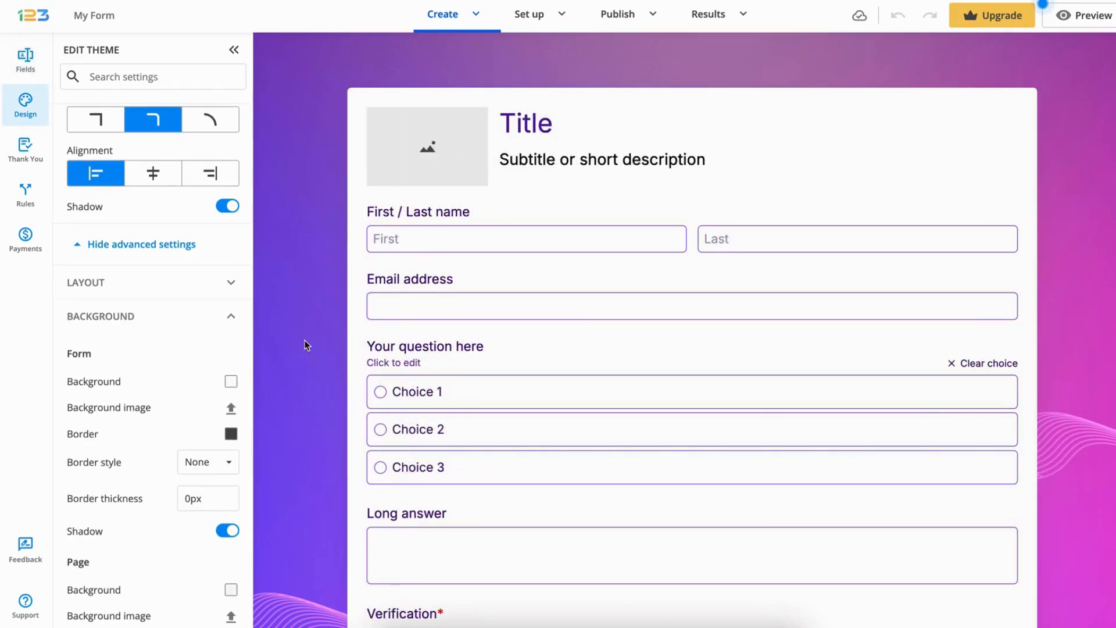
click(231, 381)
drag(132, 524, 248, 524)
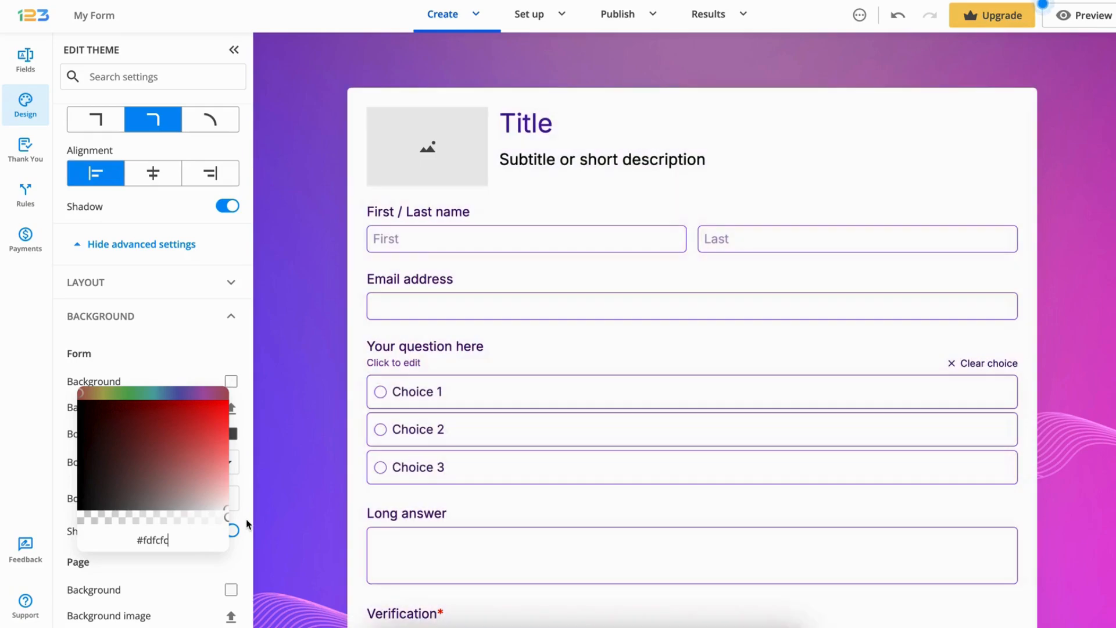
click(244, 366)
Replace the page background image with vibrant-waves-blue-purple-orange.png
scroll(221, 383, down, 1)
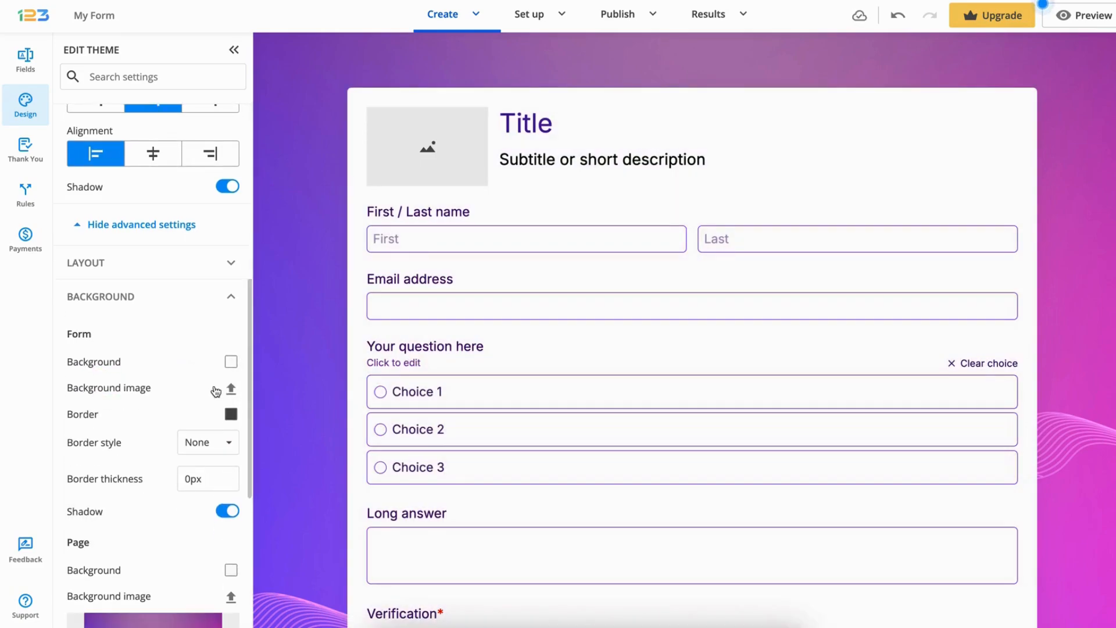
scroll(214, 390, down, 5)
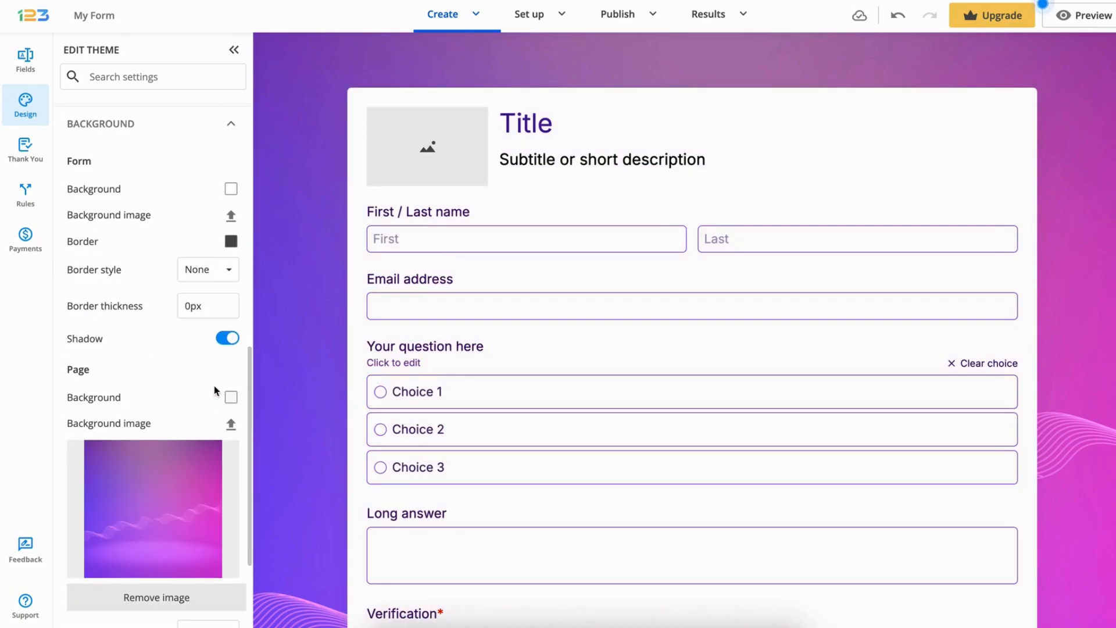
click(196, 471)
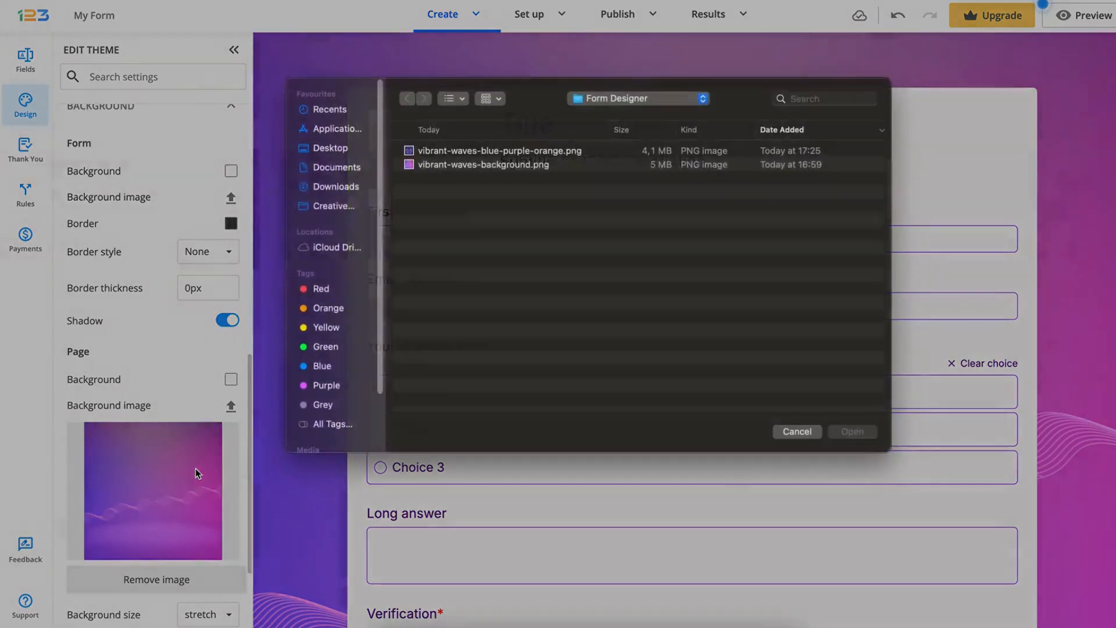
double_click(483, 162)
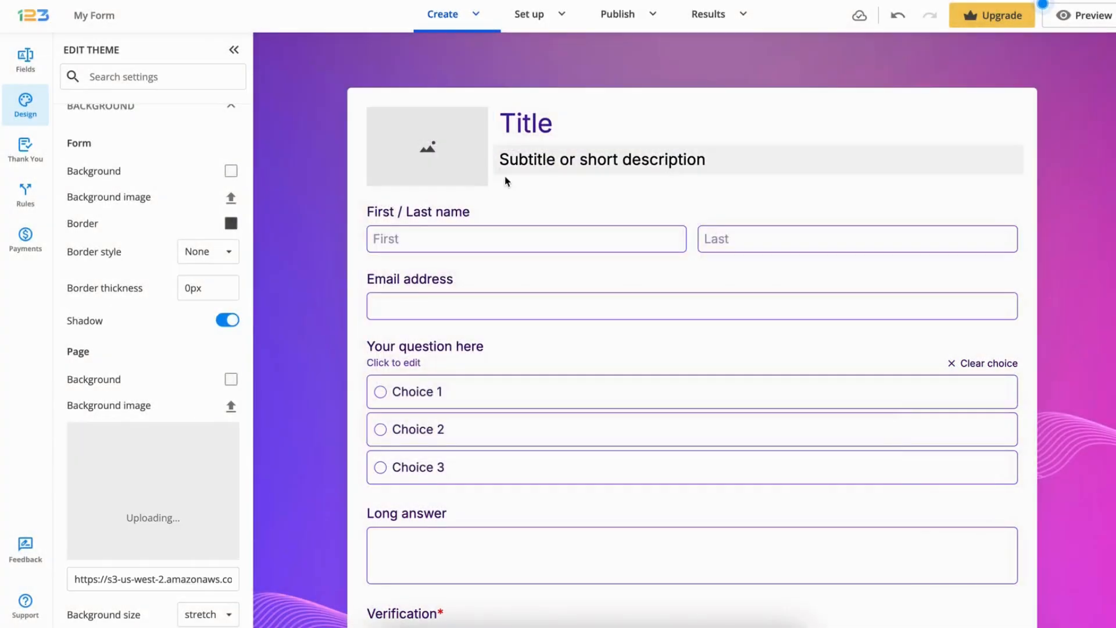
scroll(241, 433, down, 1)
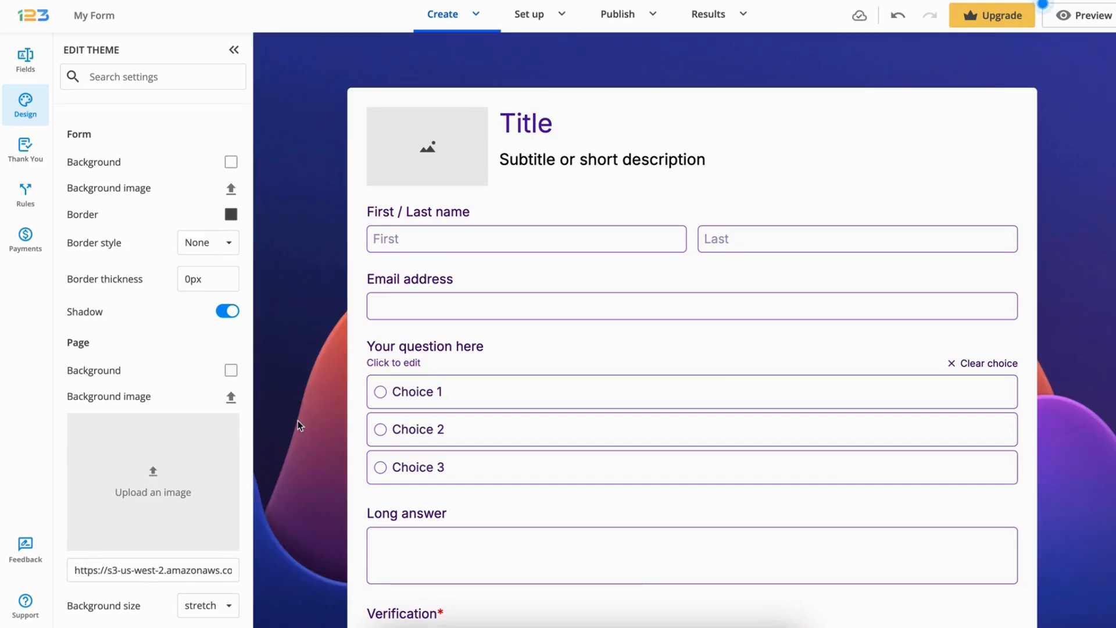
scroll(298, 421, down, 3)
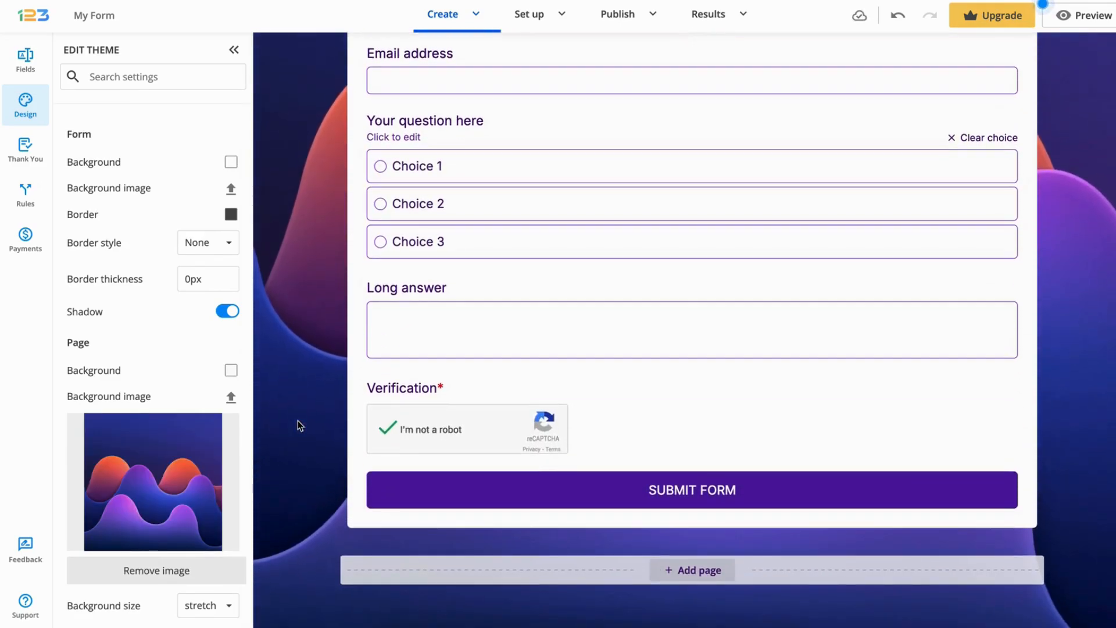
Change the field label color to near-black in the theme's advanced field settings
scroll(192, 427, down, 4)
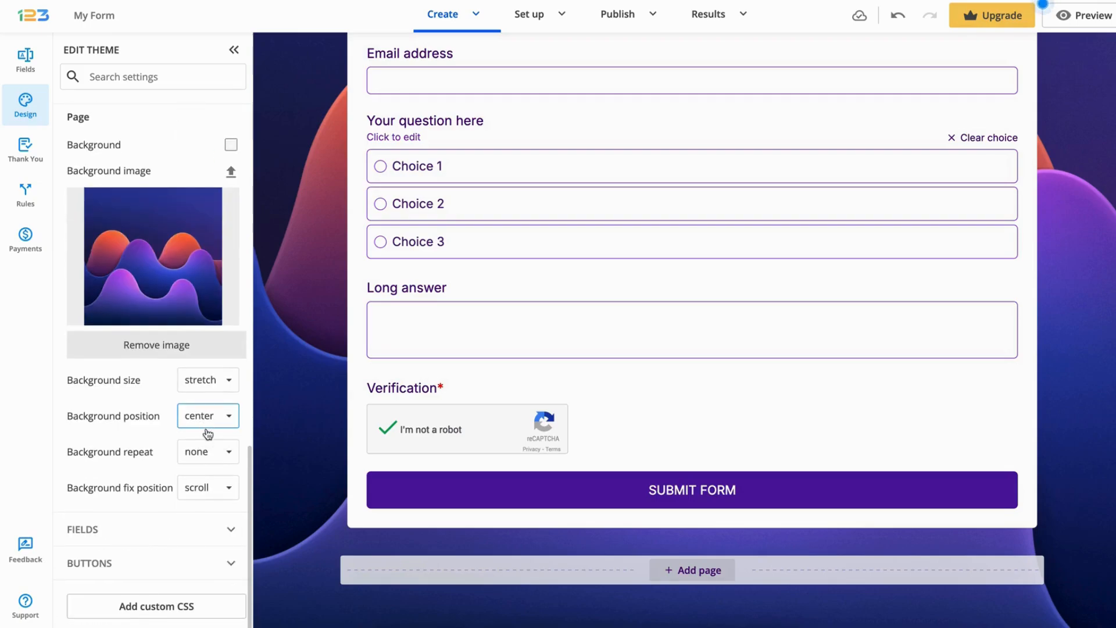
click(227, 530)
scroll(175, 461, down, 4)
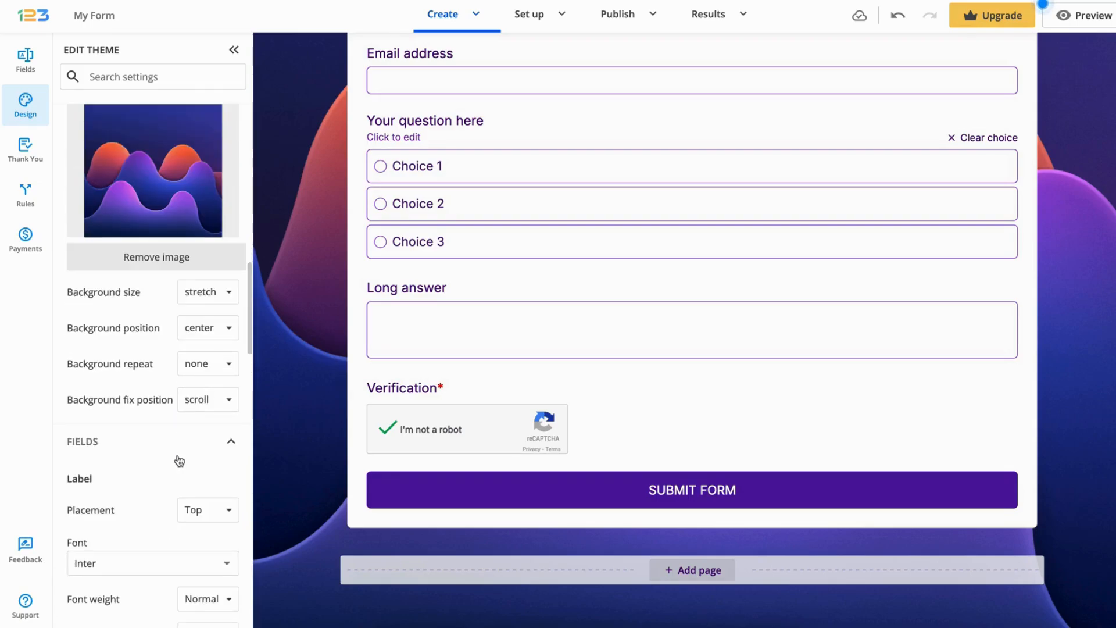
scroll(167, 449, down, 2)
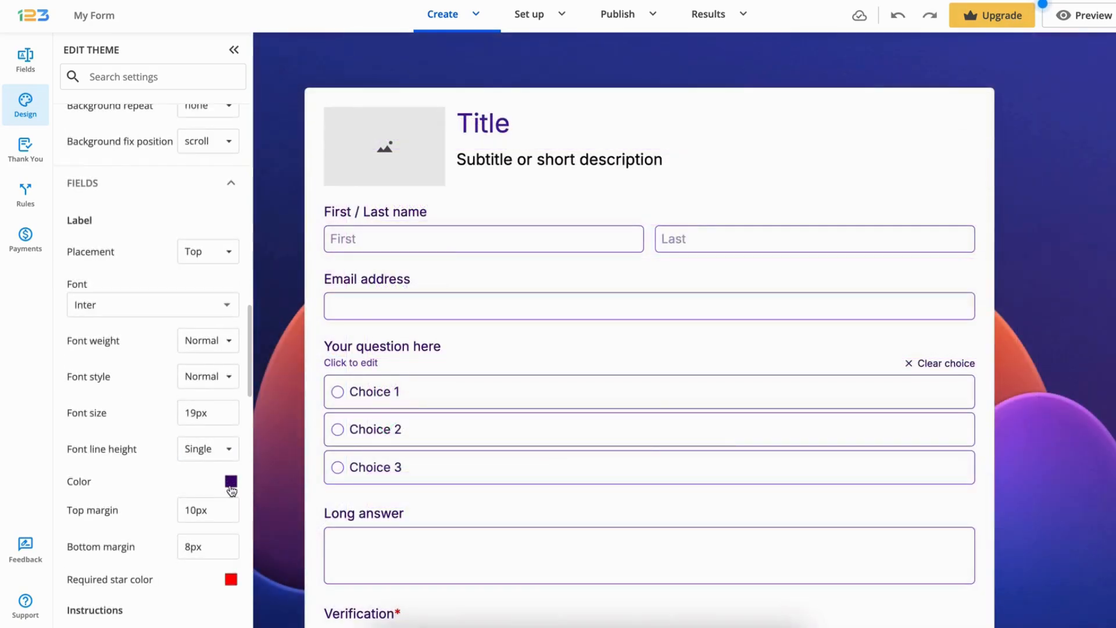
click(230, 480)
click(103, 371)
click(242, 344)
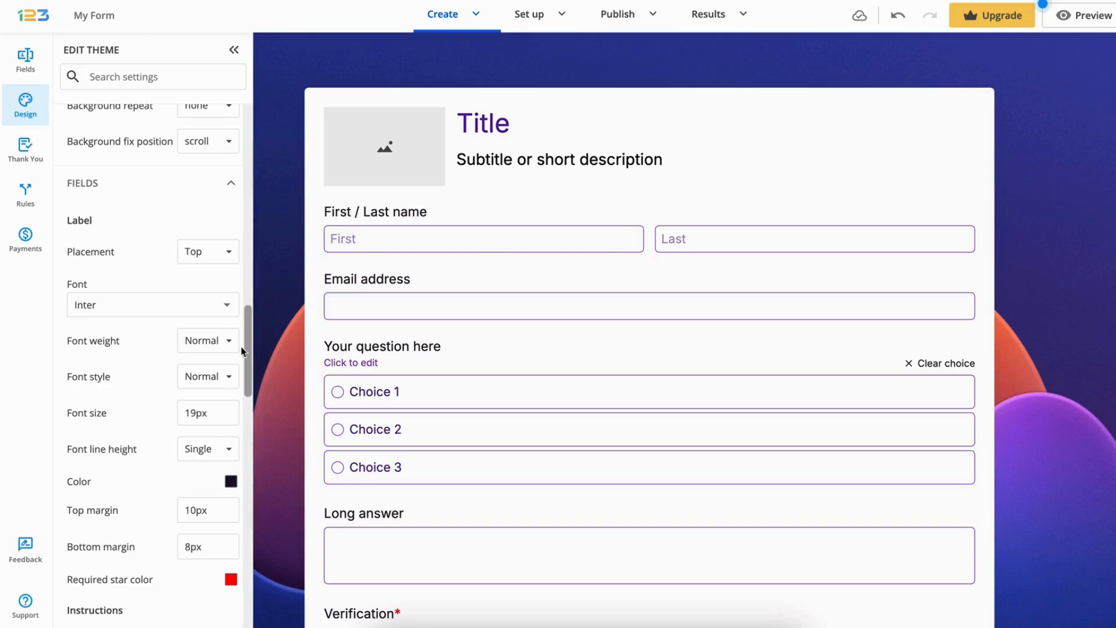
Set the border color of the input fields to the purple #5721a5
scroll(221, 381, down, 2)
scroll(214, 380, down, 8)
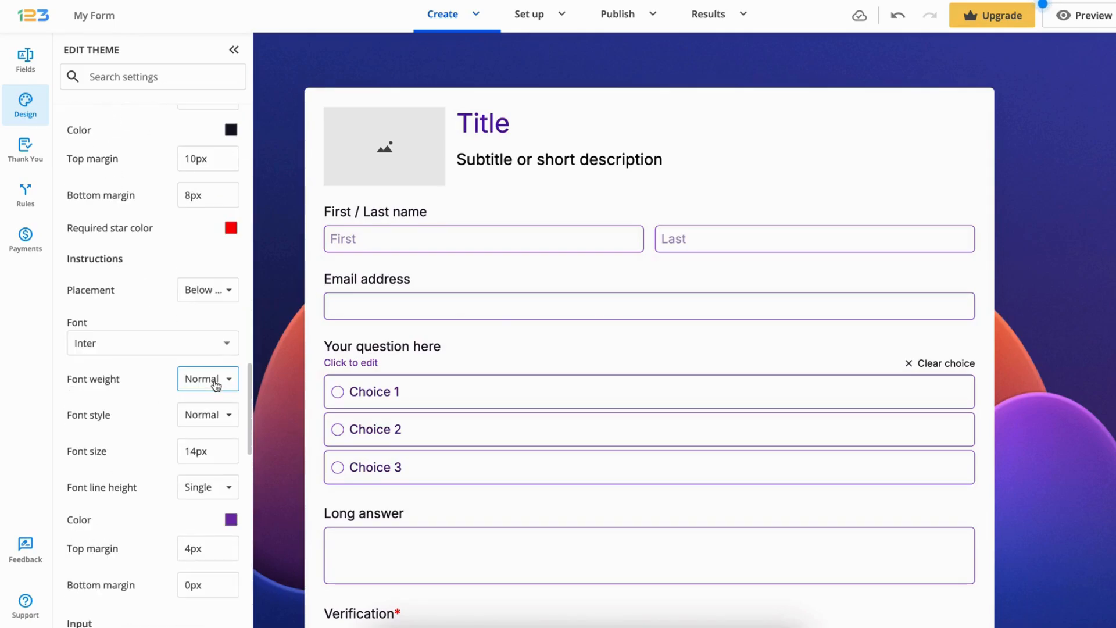
click(231, 429)
click(120, 469)
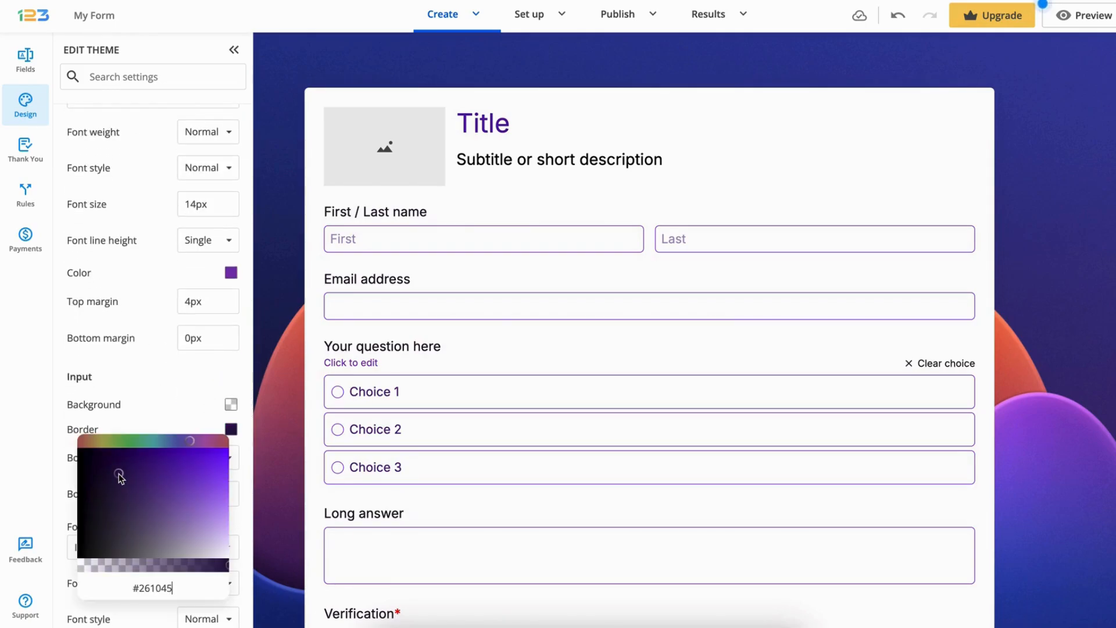
click(152, 470)
drag(163, 466, 177, 471)
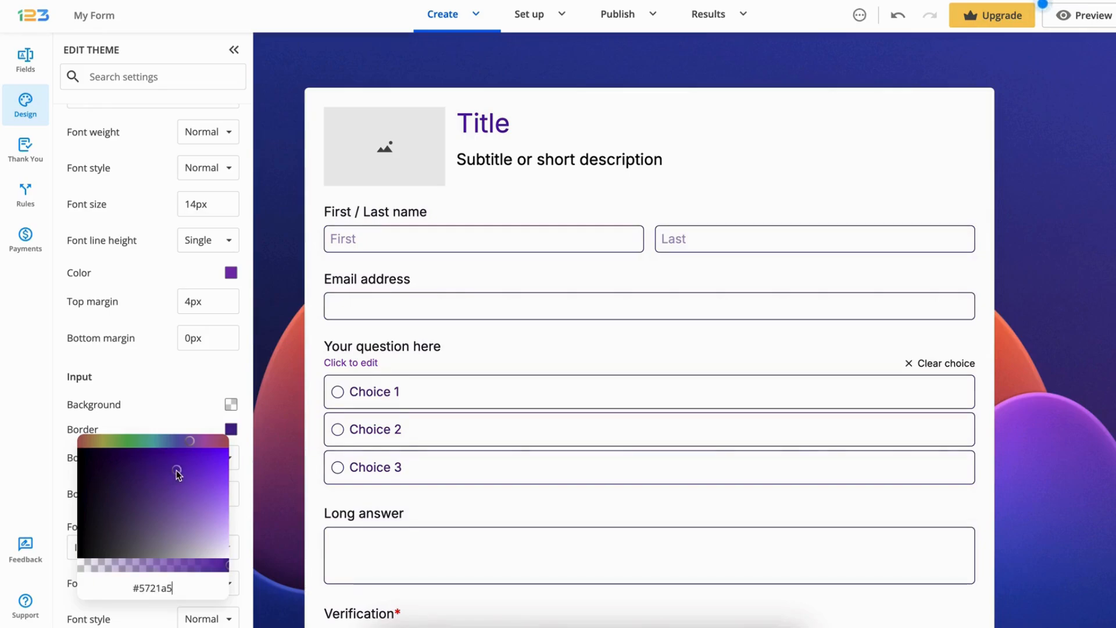
Examine the theme's remaining advanced input, field, error and choice settings, and the button styling settings
click(194, 416)
scroll(198, 415, down, 5)
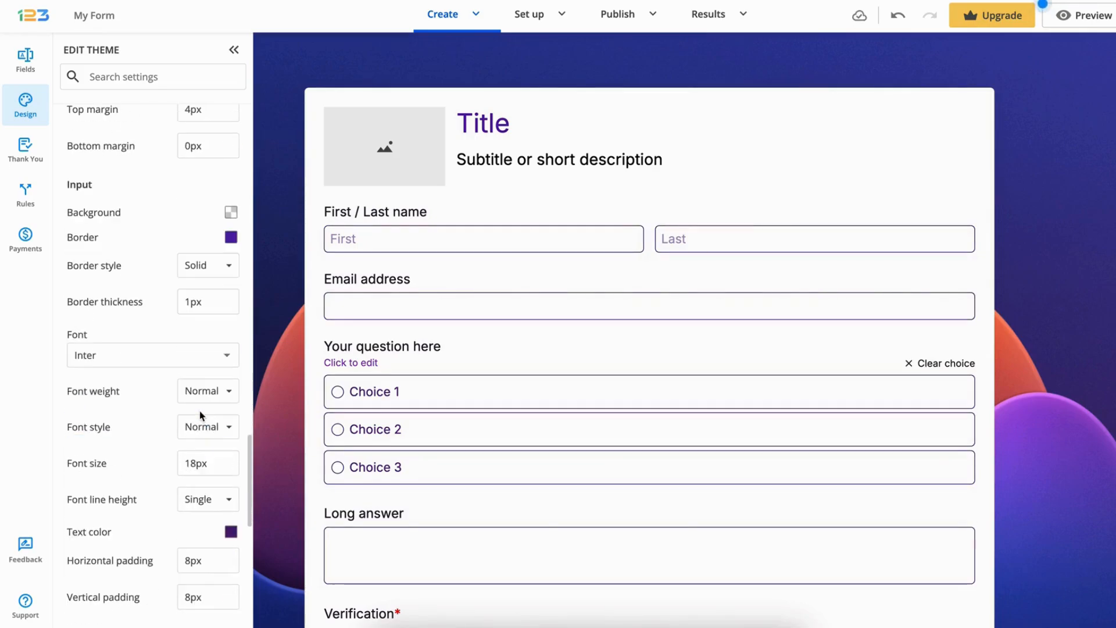
scroll(201, 416, down, 7)
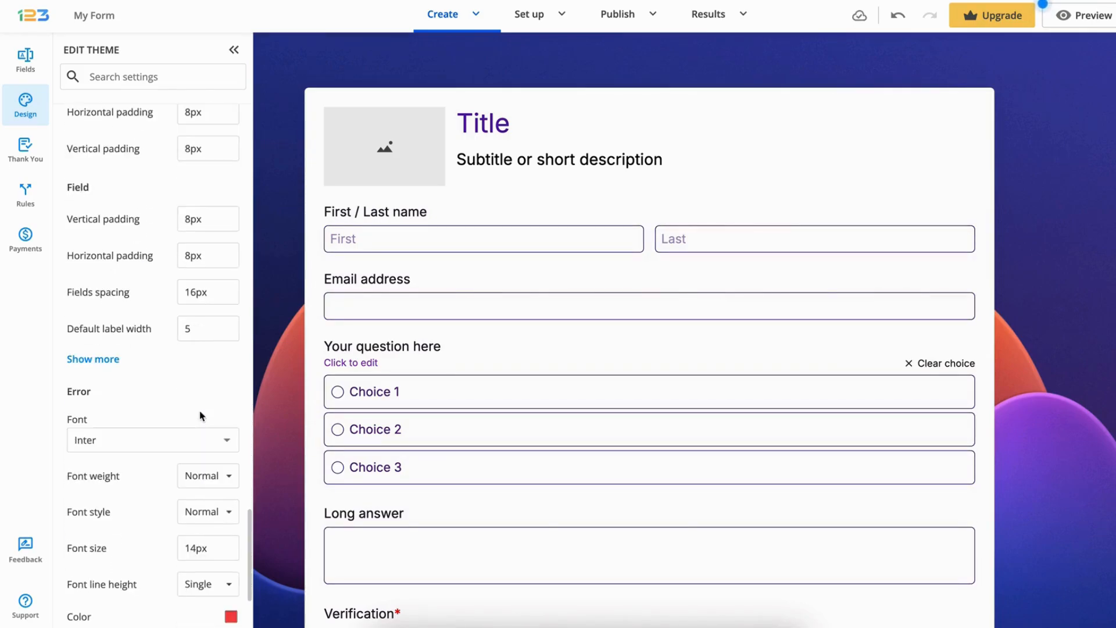
scroll(200, 416, down, 7)
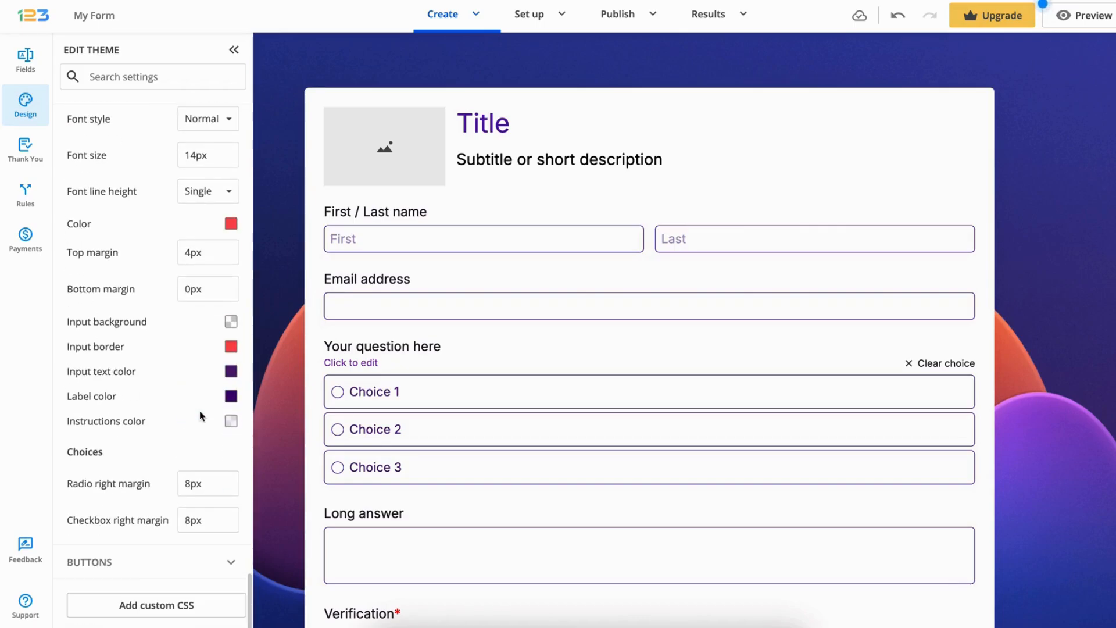
click(188, 562)
scroll(186, 547, down, 8)
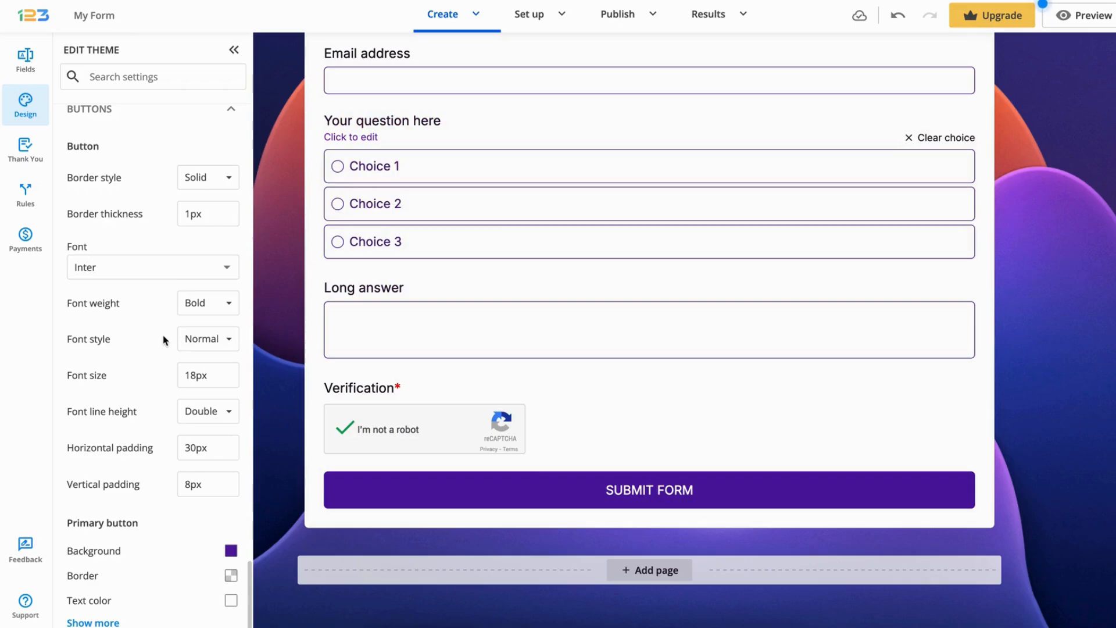
scroll(164, 343, down, 4)
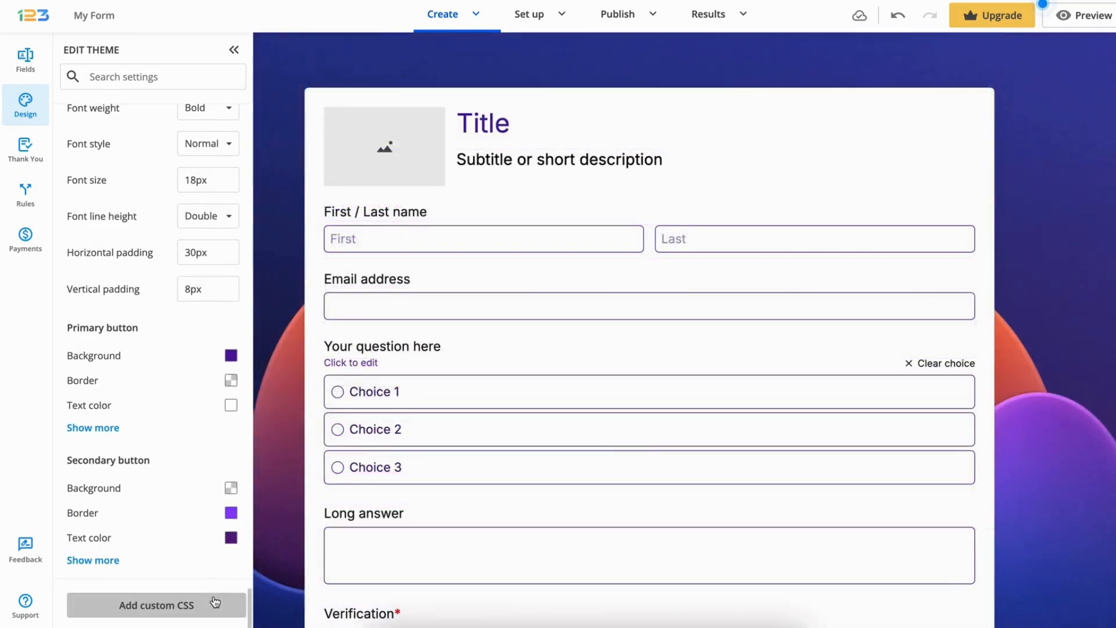
View the theme's custom CSS settings, undo the last change, and return to the main theme settings
click(214, 601)
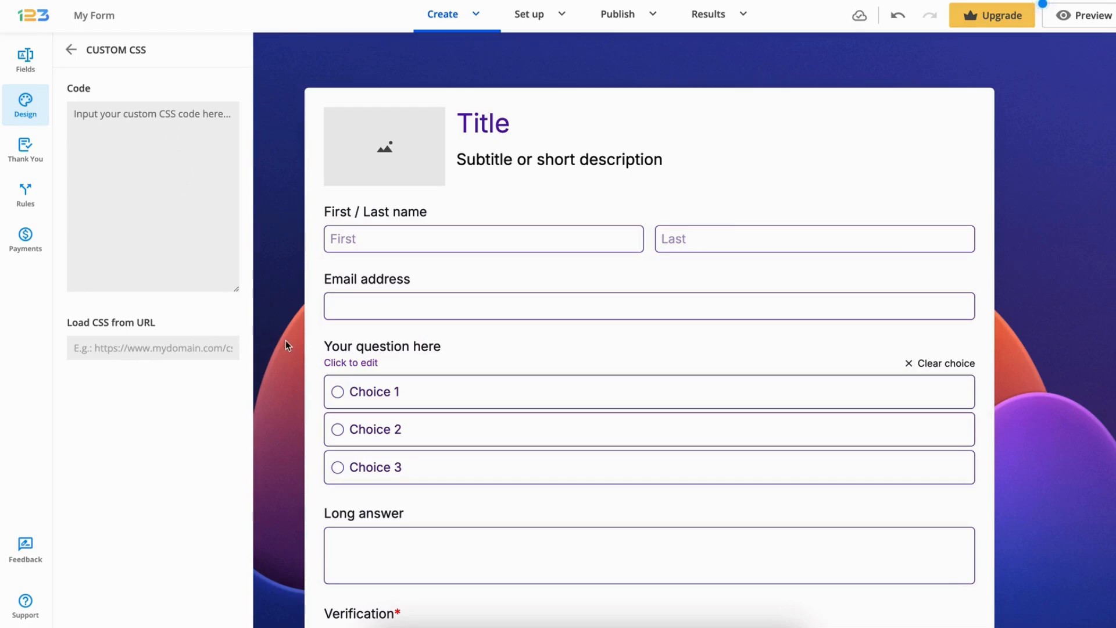
key(ctrl+z)
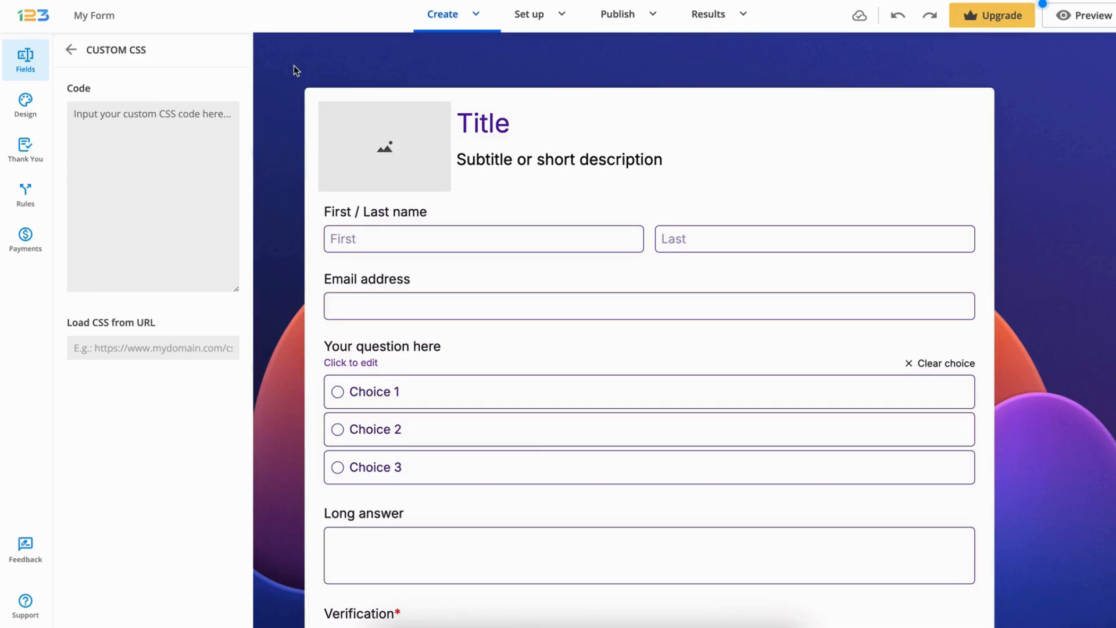
click(70, 50)
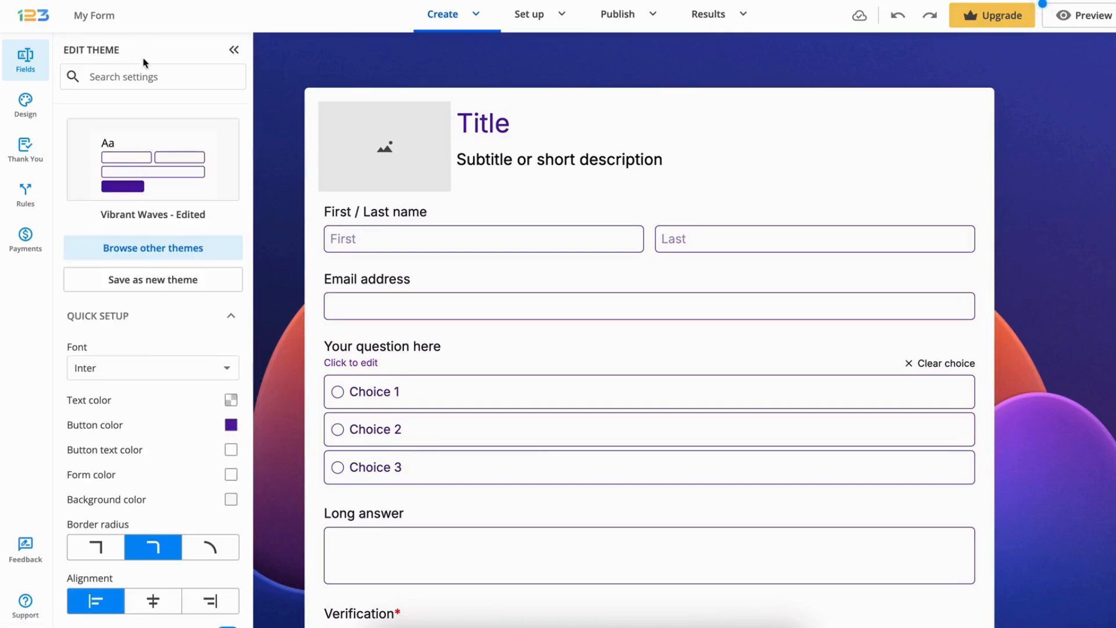
Upload 123FormBuilder Logo Square.png into the logo image placeholder beside the form title
click(385, 146)
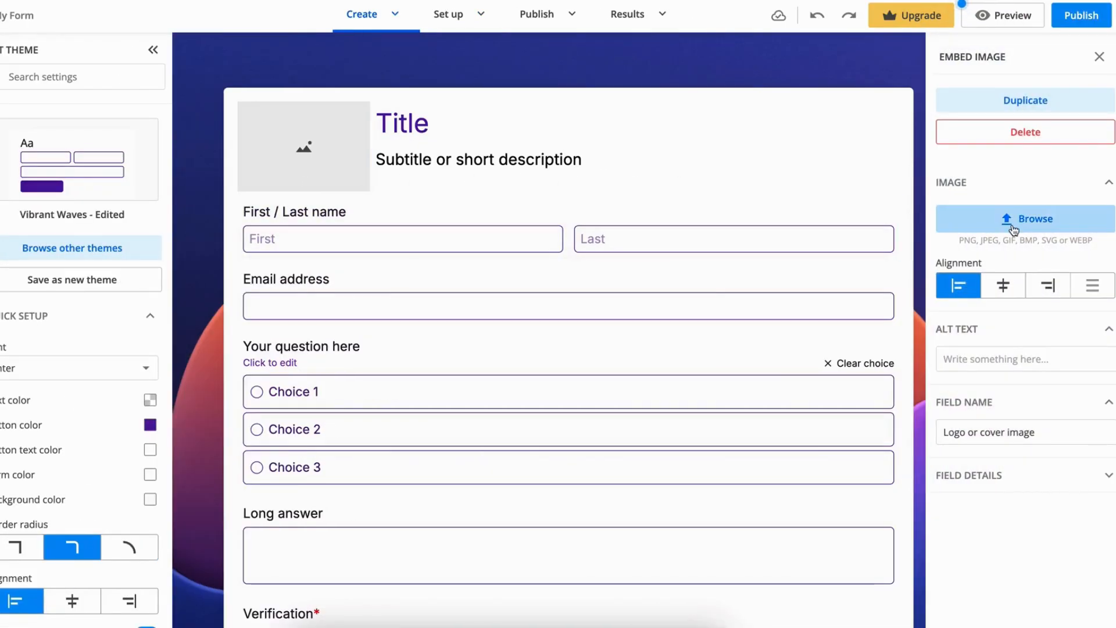
click(1014, 230)
click(452, 164)
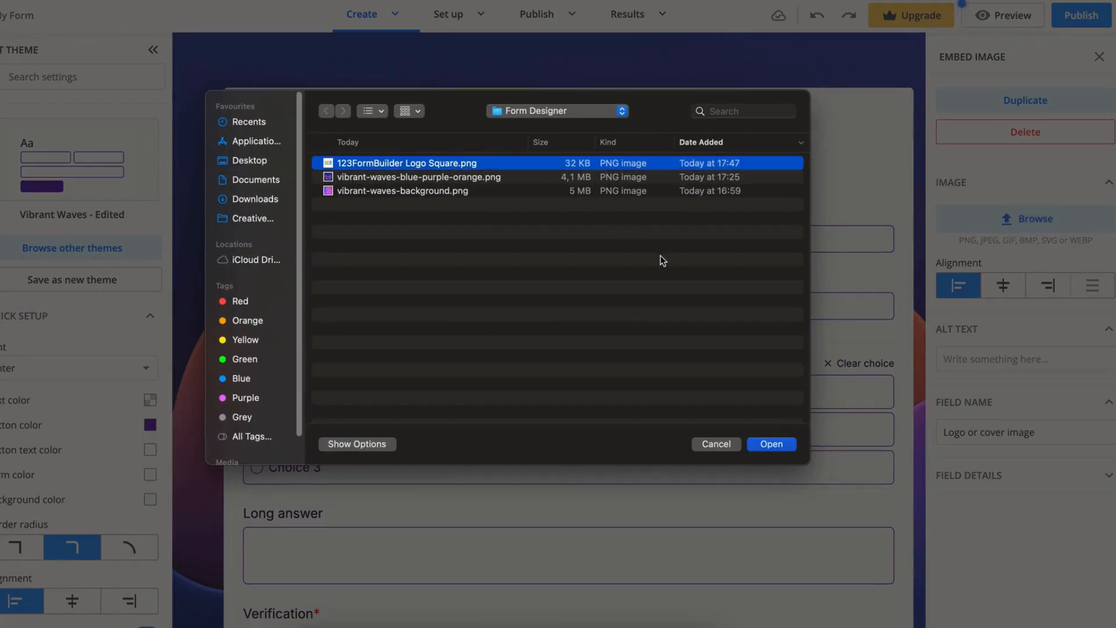
click(773, 445)
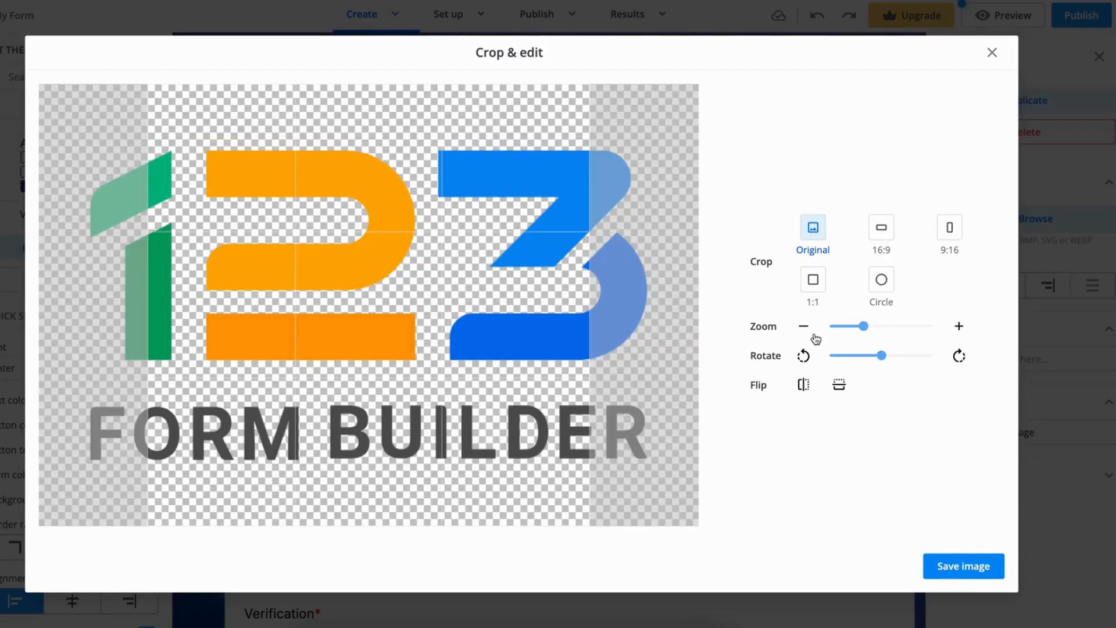
Zoom the logo out until it fits fully inside the original-ratio crop frame, and save the image
drag(834, 329, 848, 329)
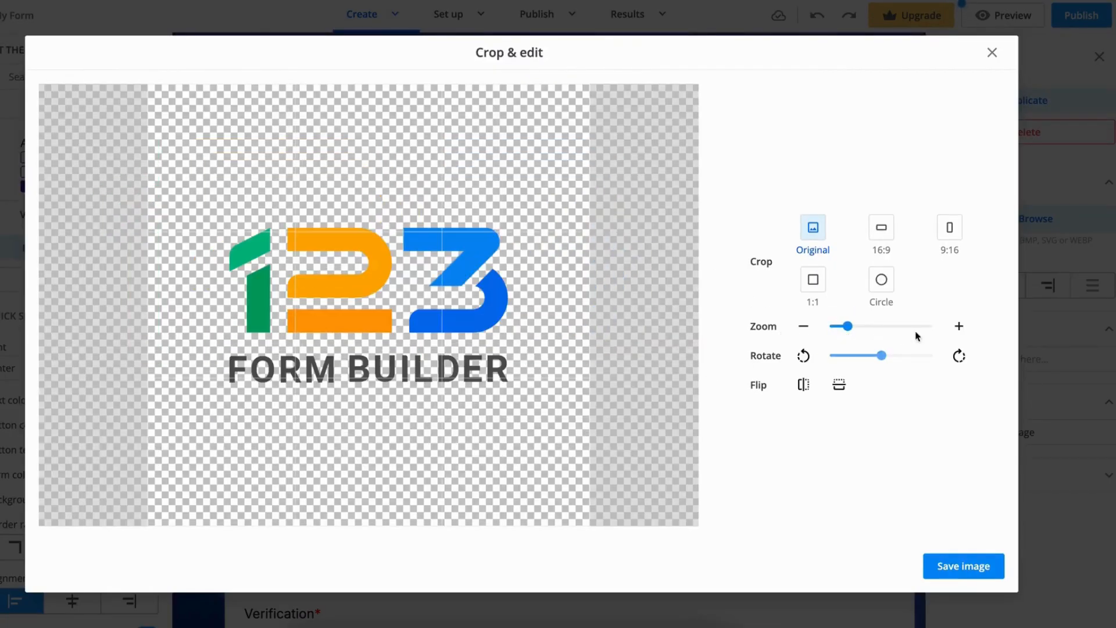
click(957, 328)
click(957, 328)
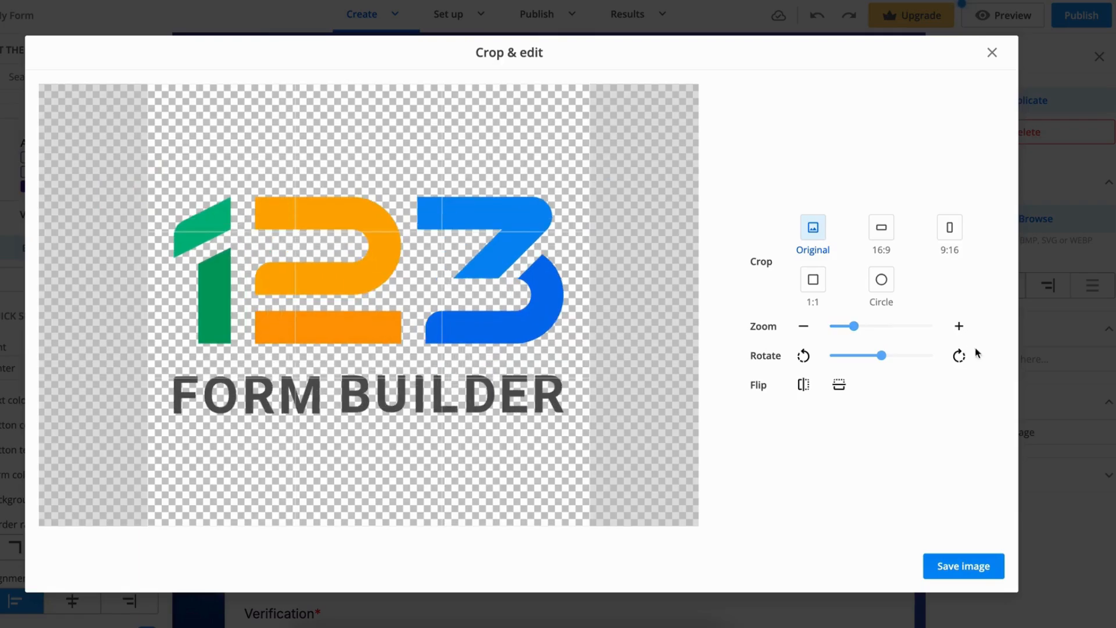
click(936, 573)
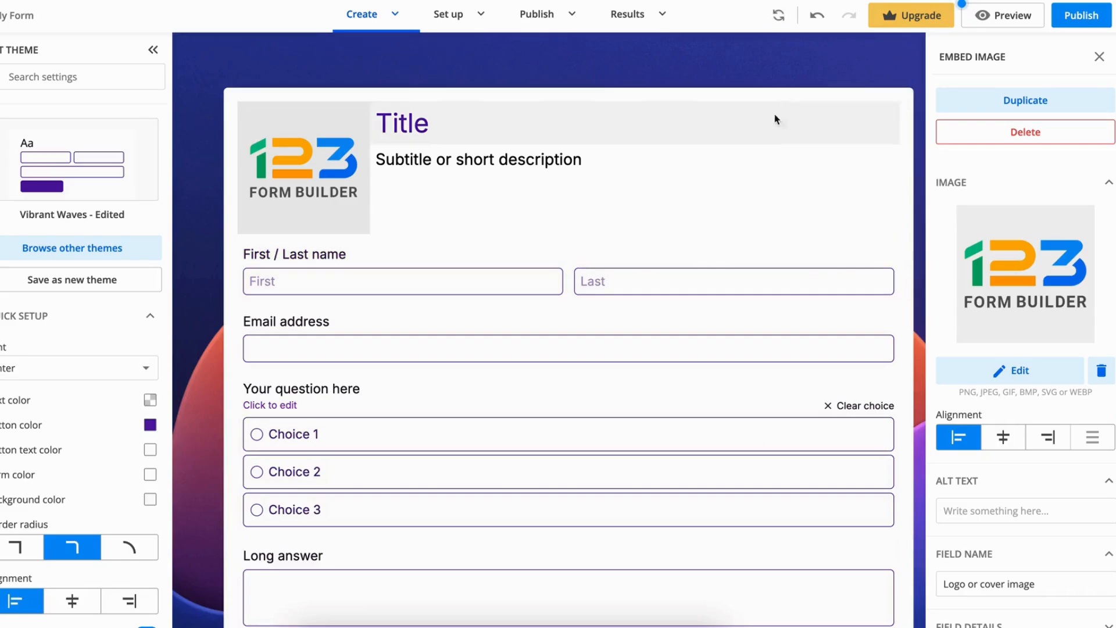
click(800, 76)
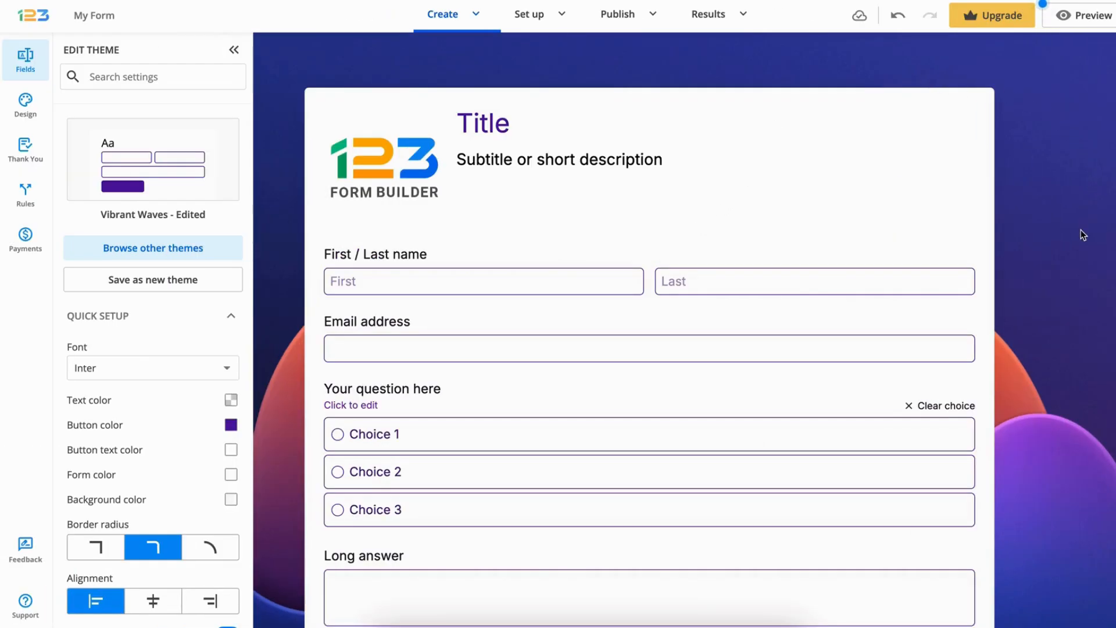
Shrink the logo beside the form title to about half its width
click(446, 169)
drag(451, 167, 394, 164)
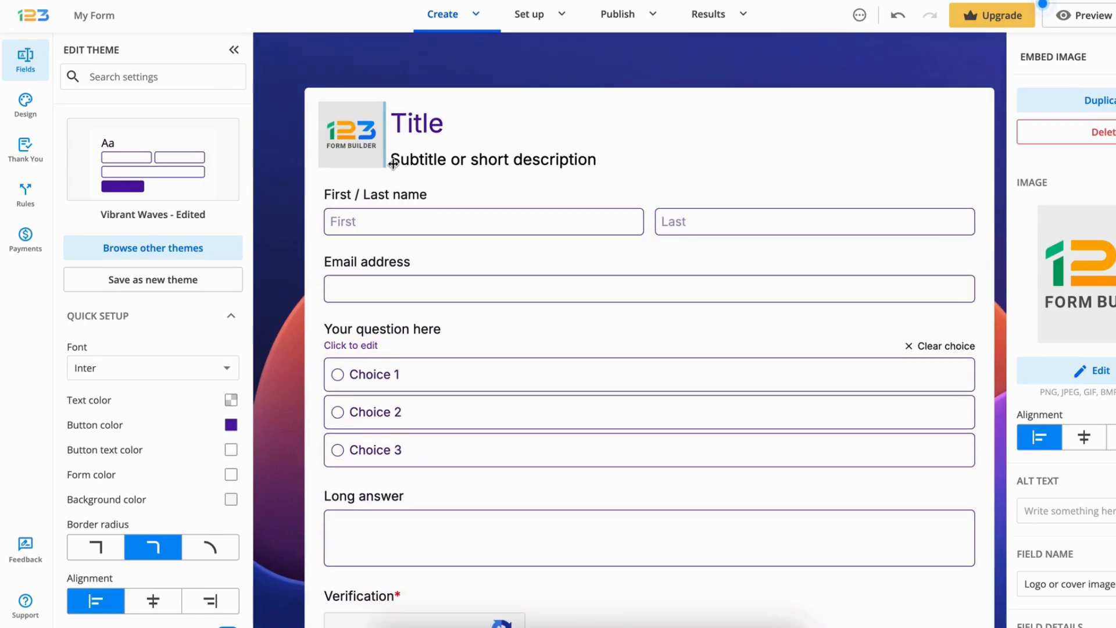
click(486, 76)
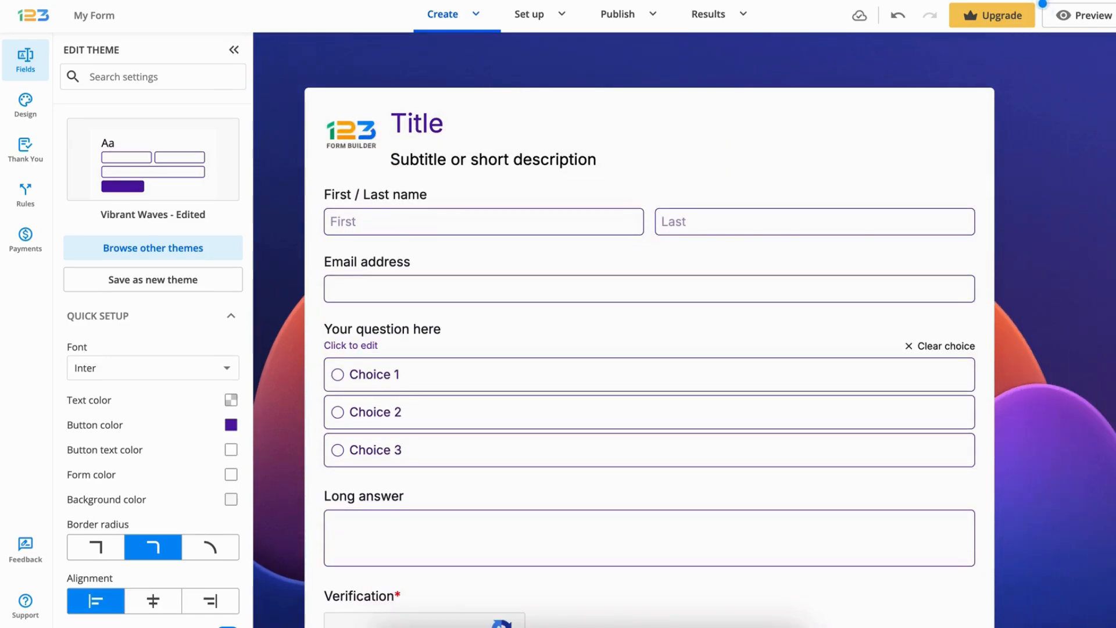